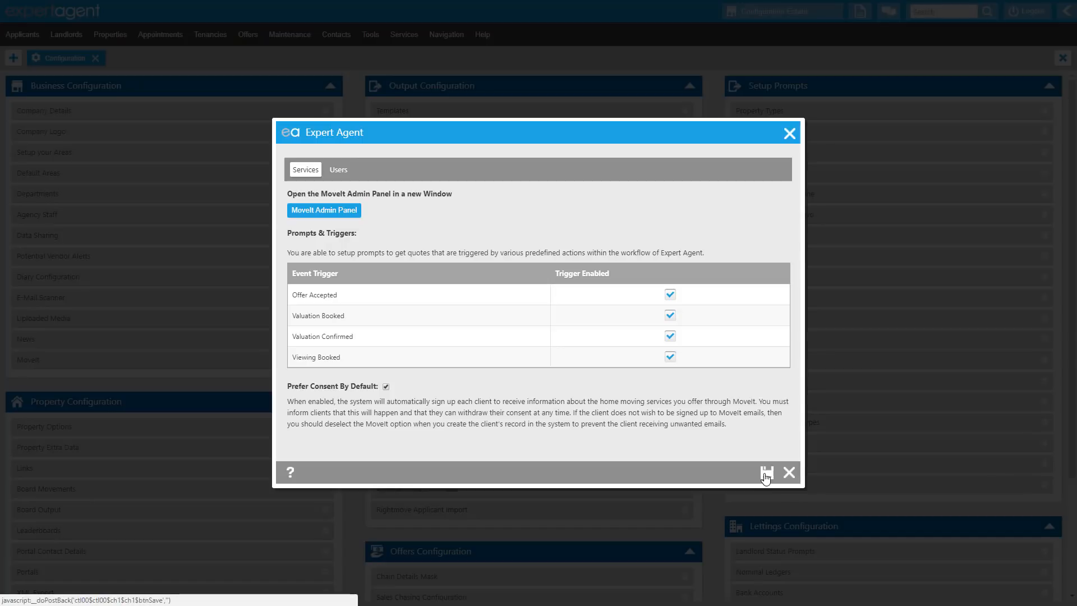
Save the MoveIt trigger settings, and open and save the Matching Defaults
click(766, 474)
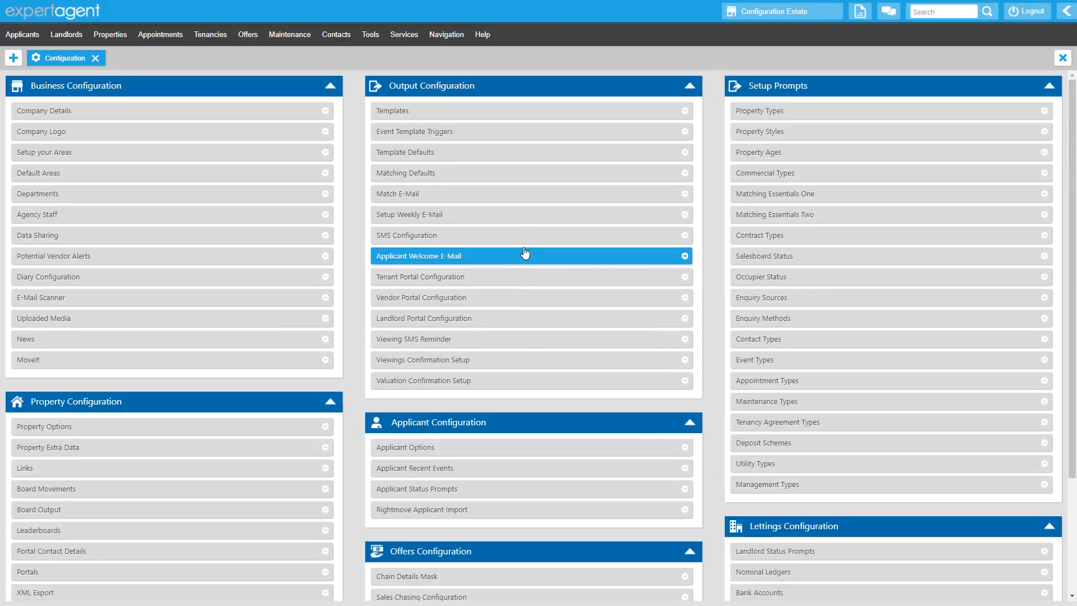
click(503, 183)
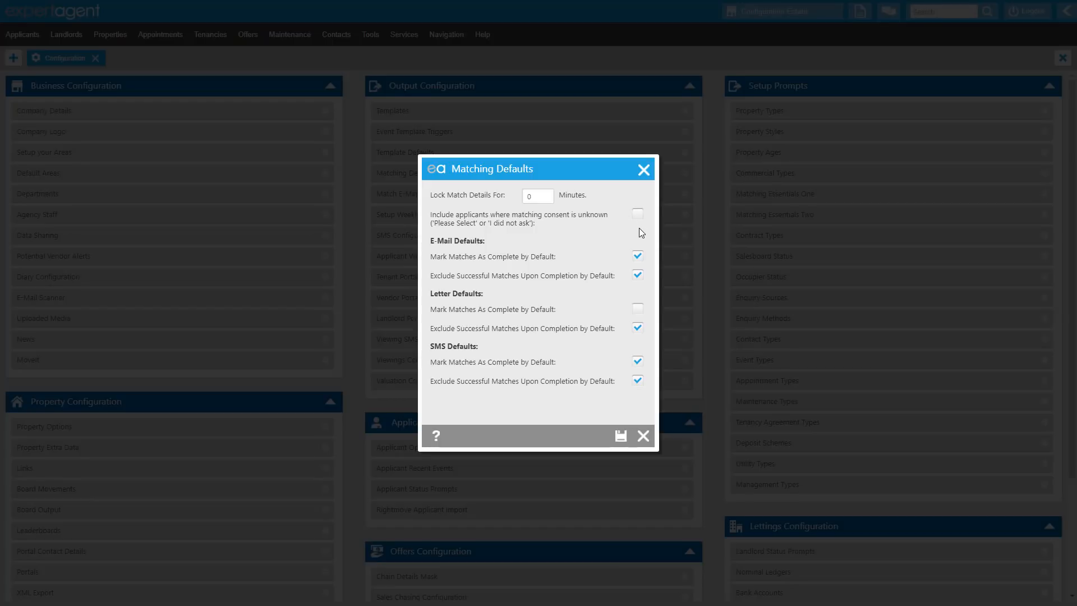
click(621, 437)
Clear the weekly email option that includes applicants whose consent is unknown, and save the weekly email configuration
click(464, 216)
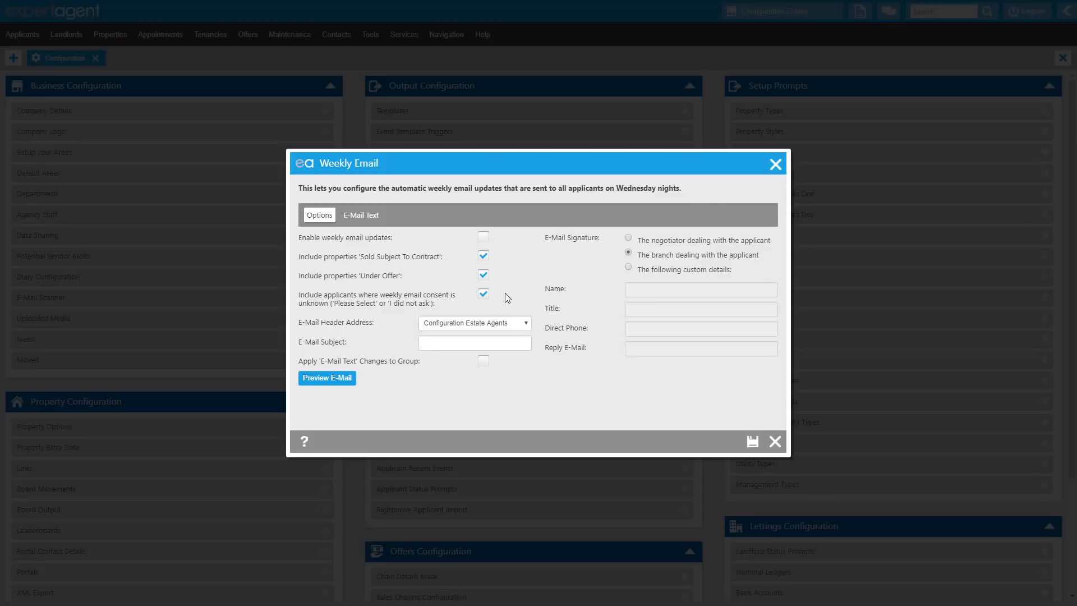
click(484, 299)
click(752, 441)
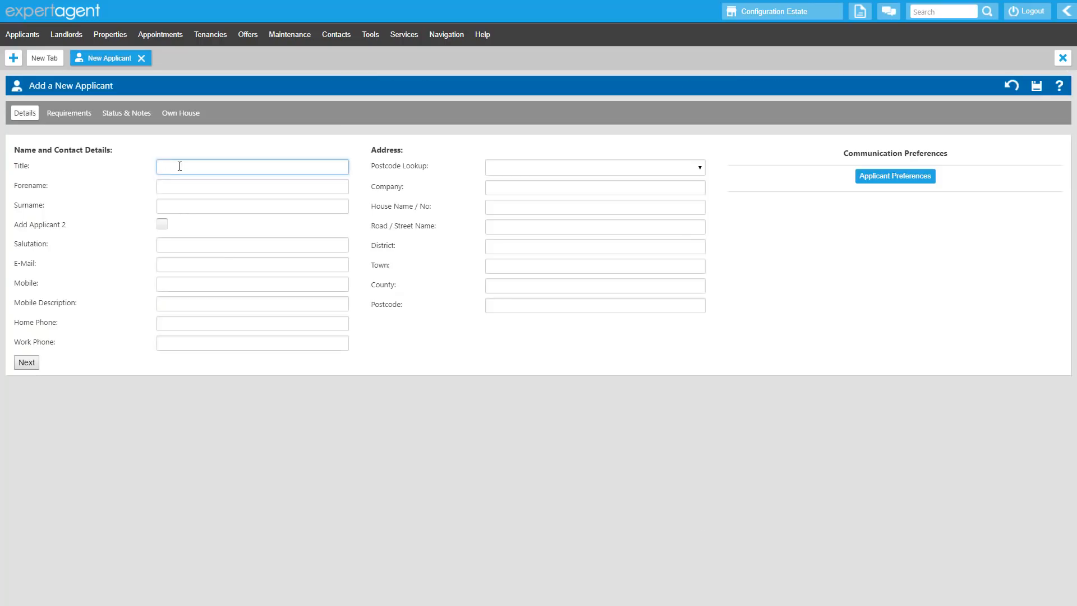
Enter the title Mr and the forename and surname for the new applicant
text(Mr)
key(Tab)
key(Tab)
key(Tab)
key(Tab)
key(Tab)
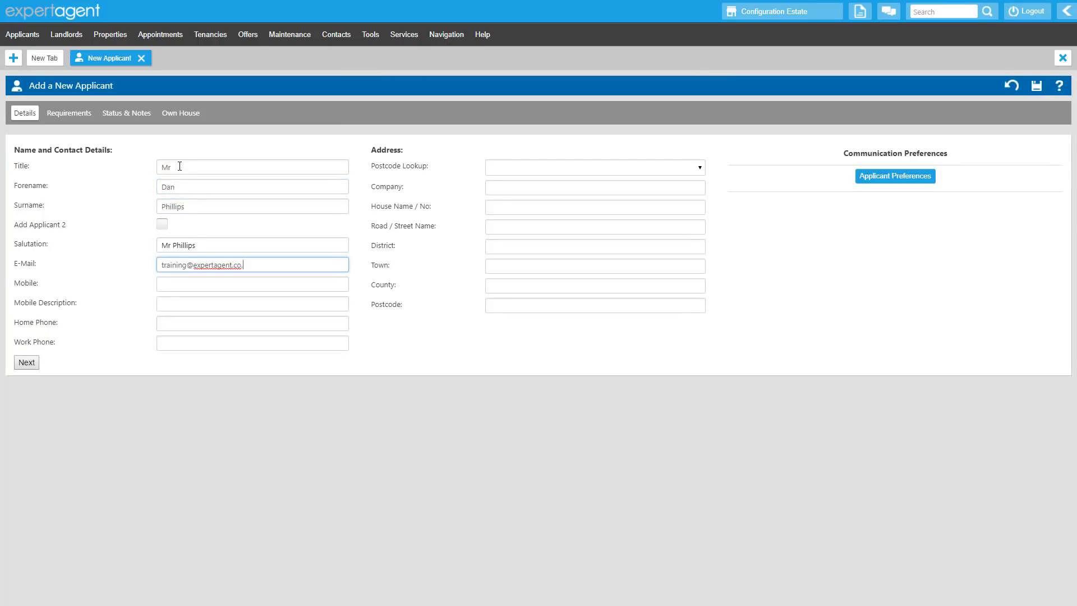
Fill in the new applicant's e-mail address, mobile number and home phone number
key(Tab)
key(Tab)
text(07777 777777)
key(Tab)
key(Tab)
Look up the applicant's address by postcode, pick the matching street, and enter the house number
click(503, 171)
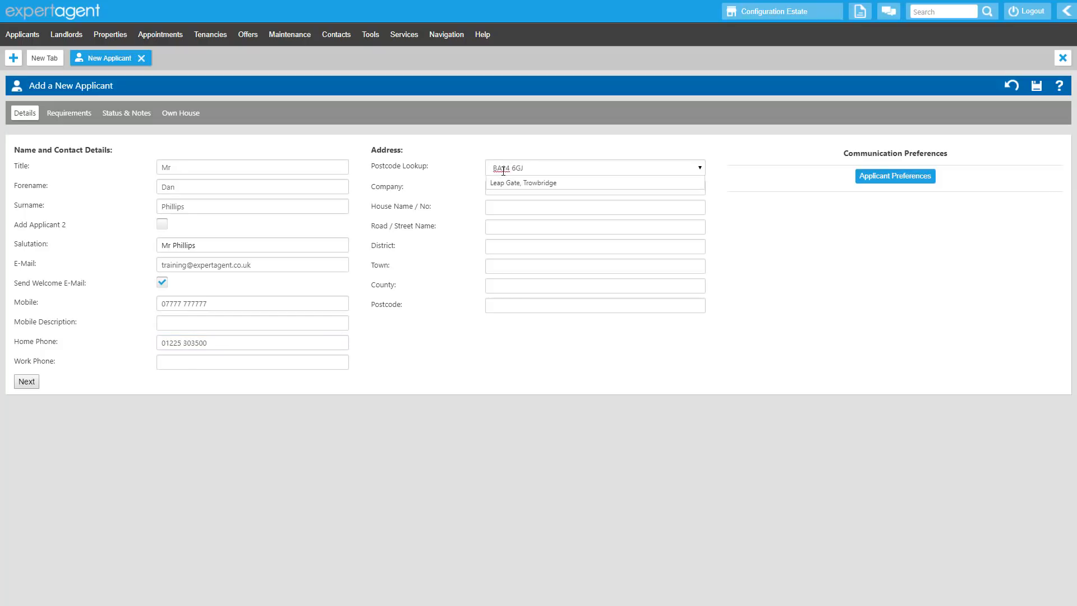
click(524, 183)
click(627, 213)
click(728, 225)
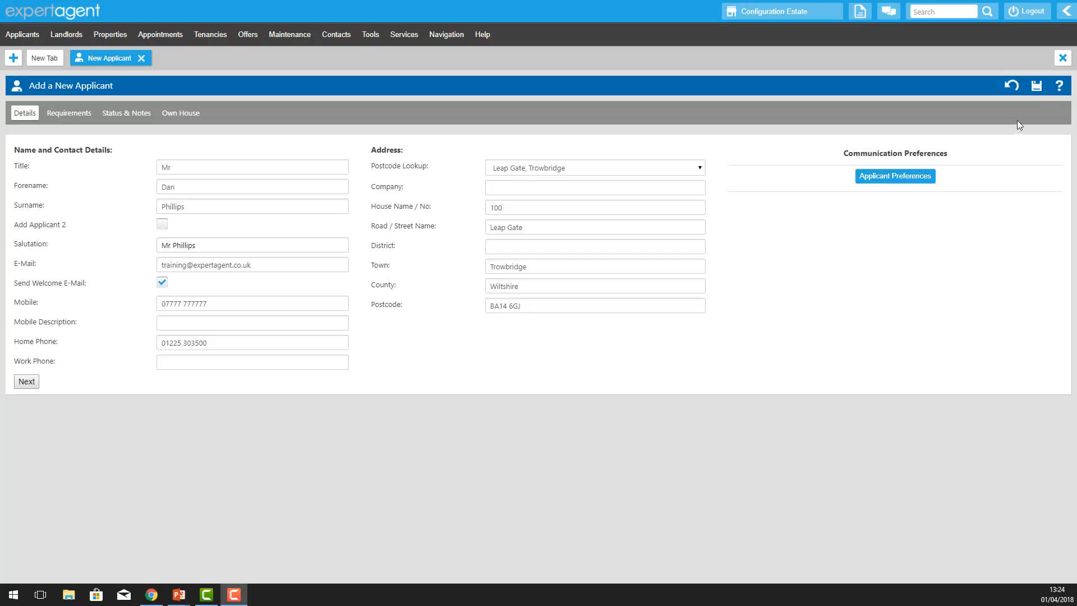
Save the new applicant and set the General Marketing and Property Matching consents to Yes, given Verbally
click(1038, 88)
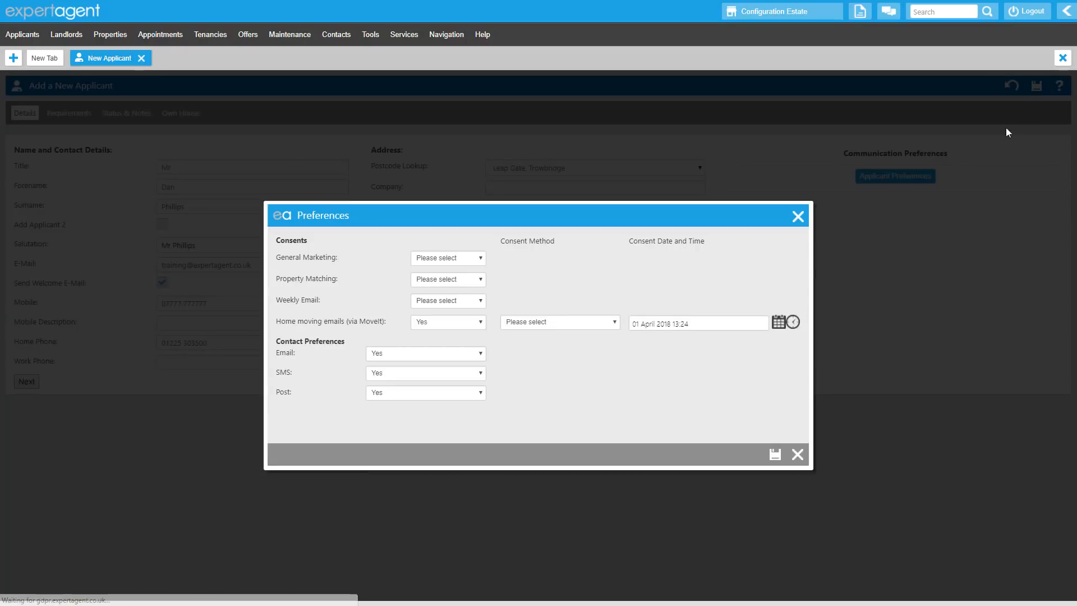
click(478, 257)
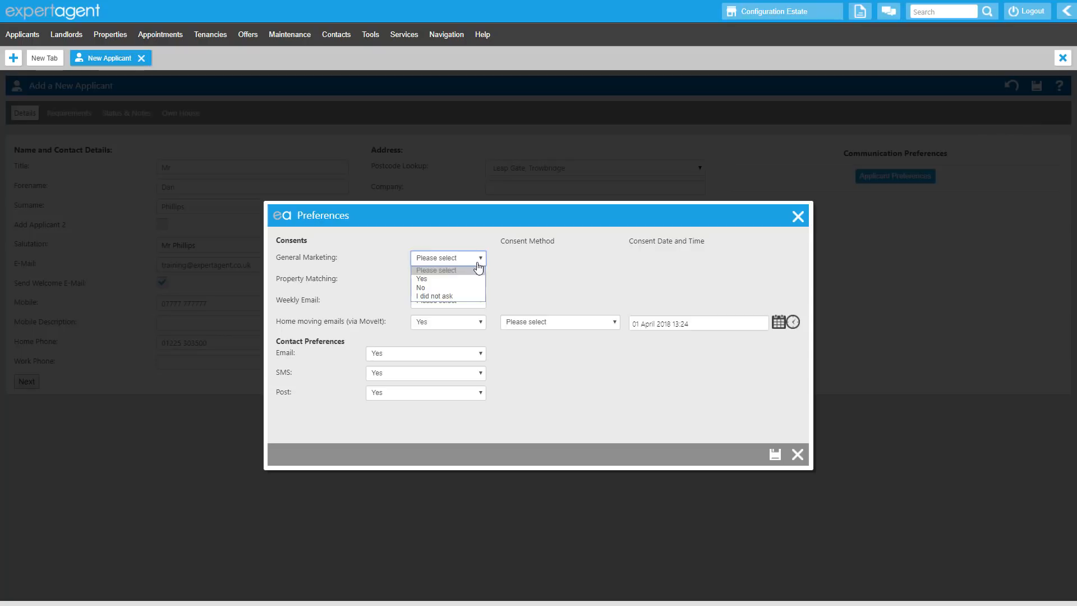
click(474, 279)
click(550, 259)
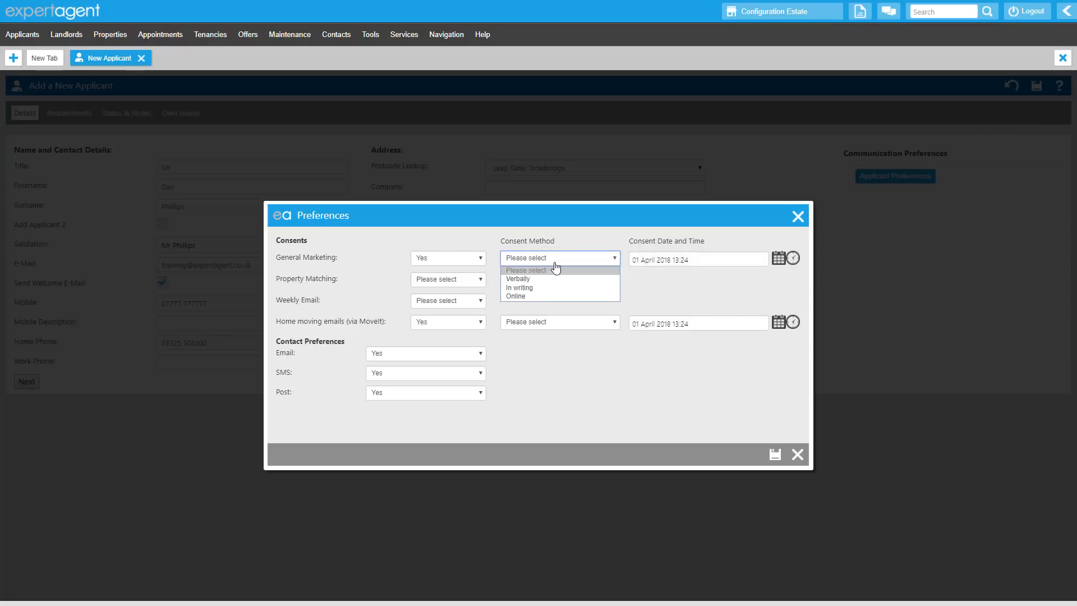
click(545, 278)
click(474, 283)
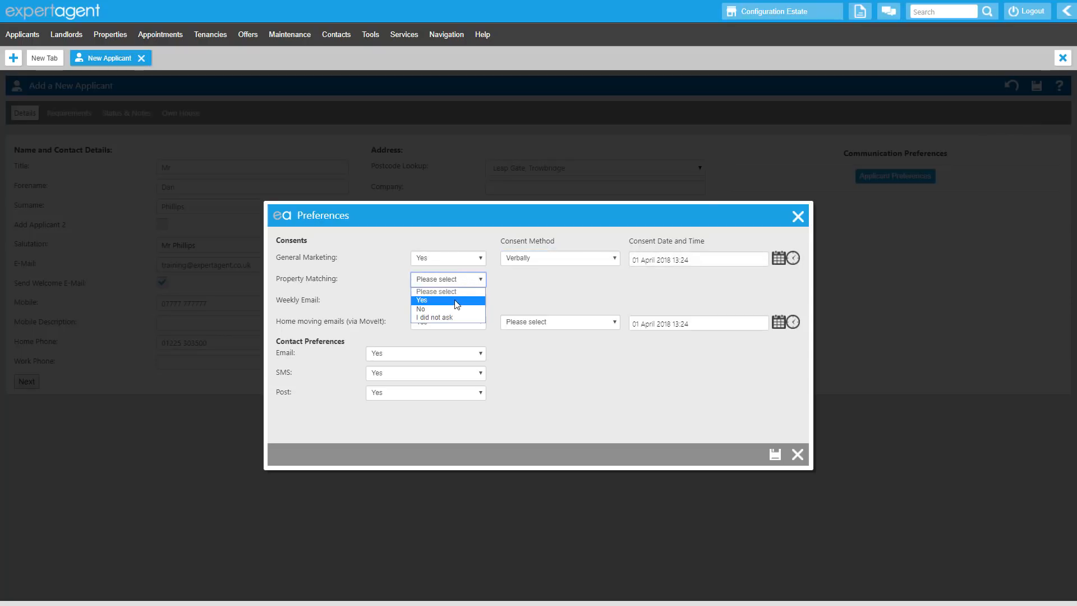
click(456, 301)
click(524, 287)
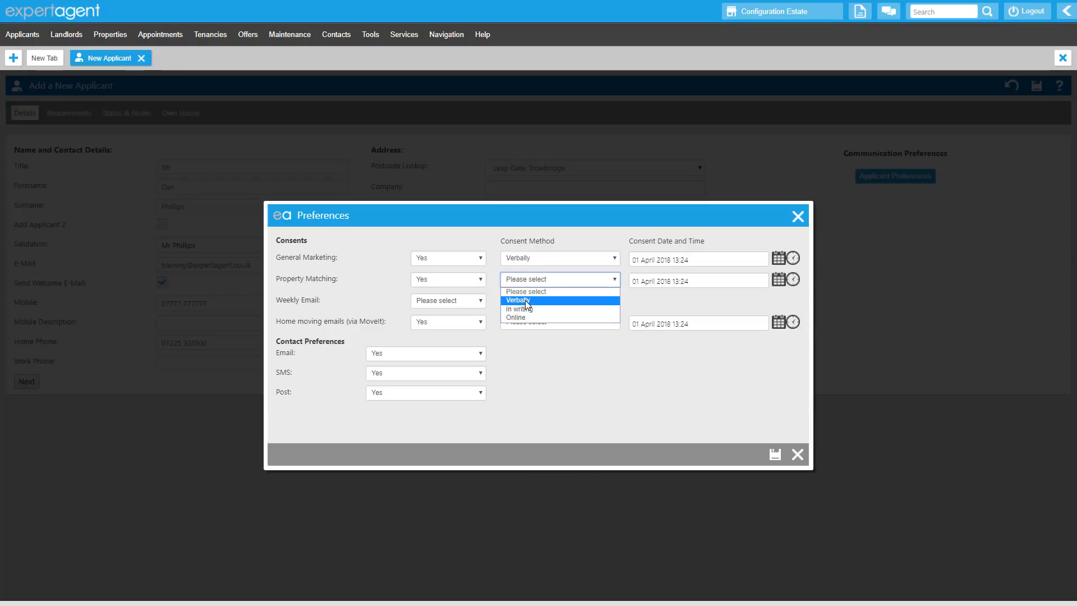
click(525, 300)
Set the Weekly Email and Home moving emails (via MoveIt) consents to No, given Verbally, and save the preferences
click(478, 306)
click(474, 330)
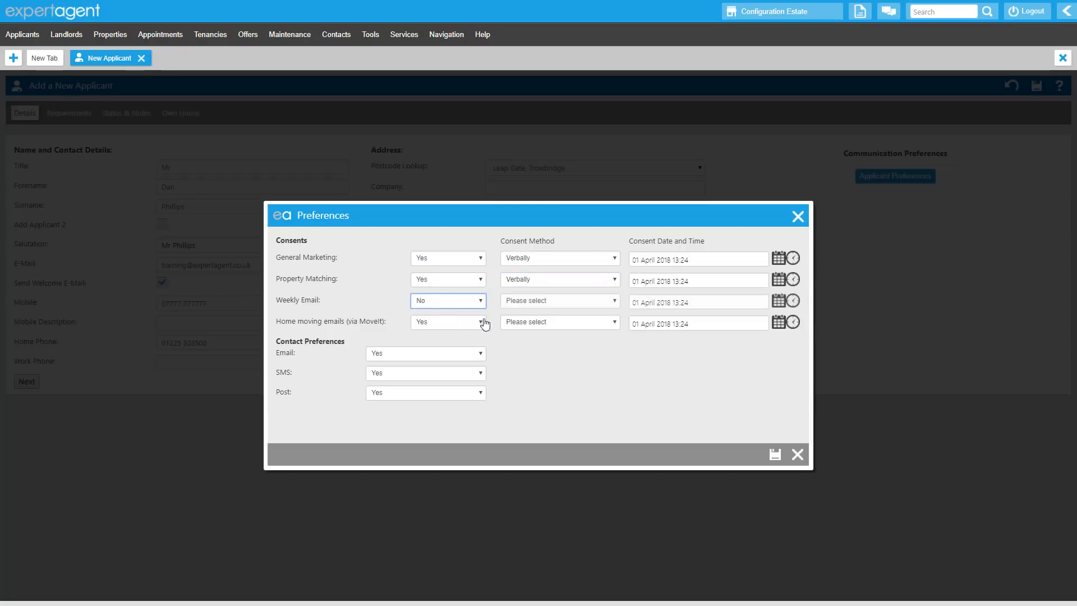
click(515, 302)
click(536, 322)
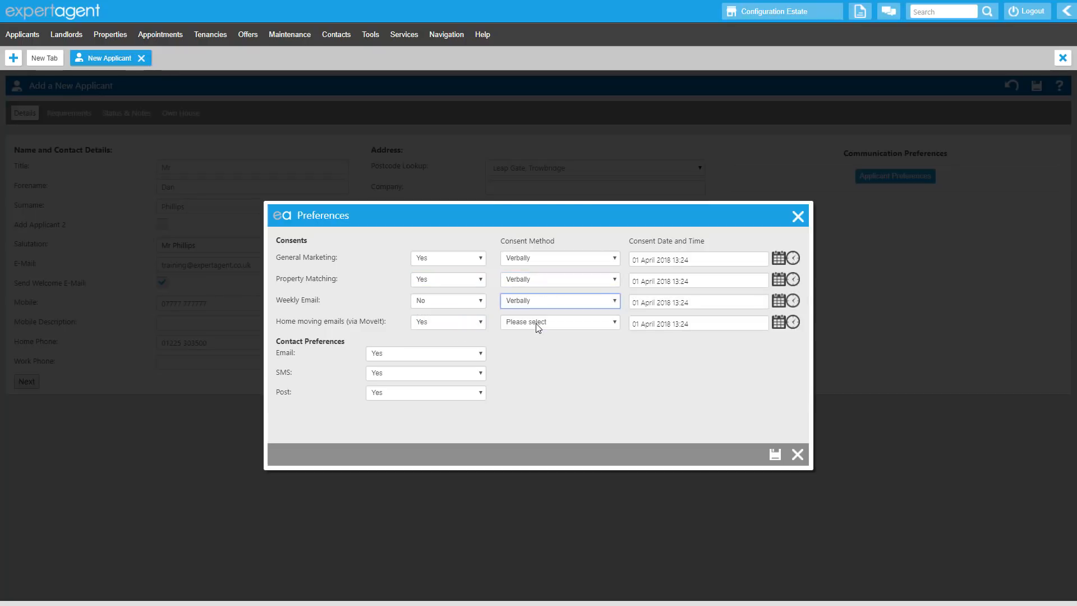
click(482, 323)
click(454, 351)
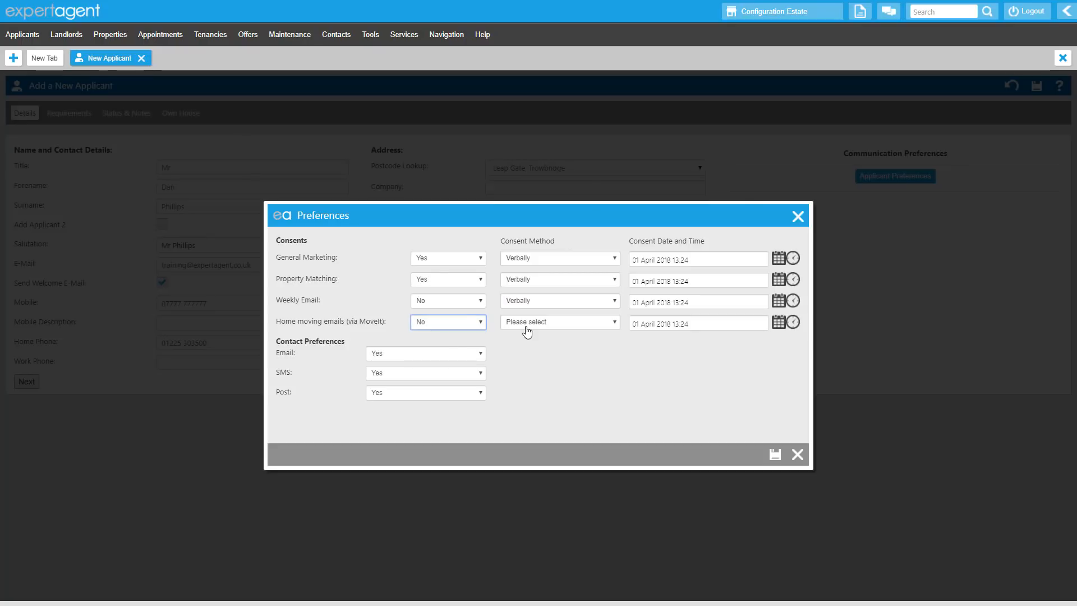
click(527, 325)
click(526, 341)
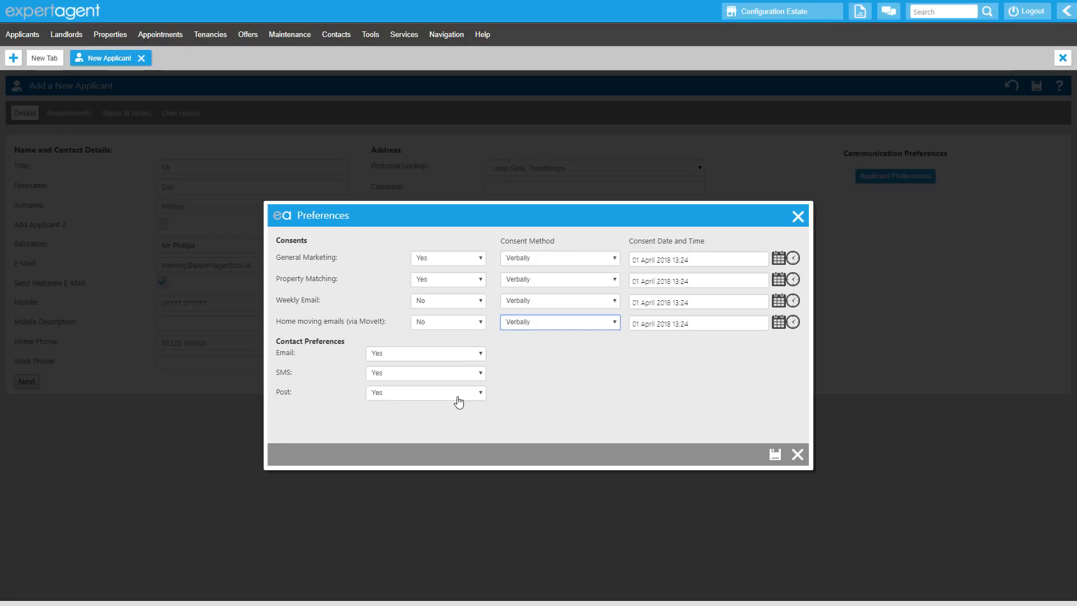
click(776, 456)
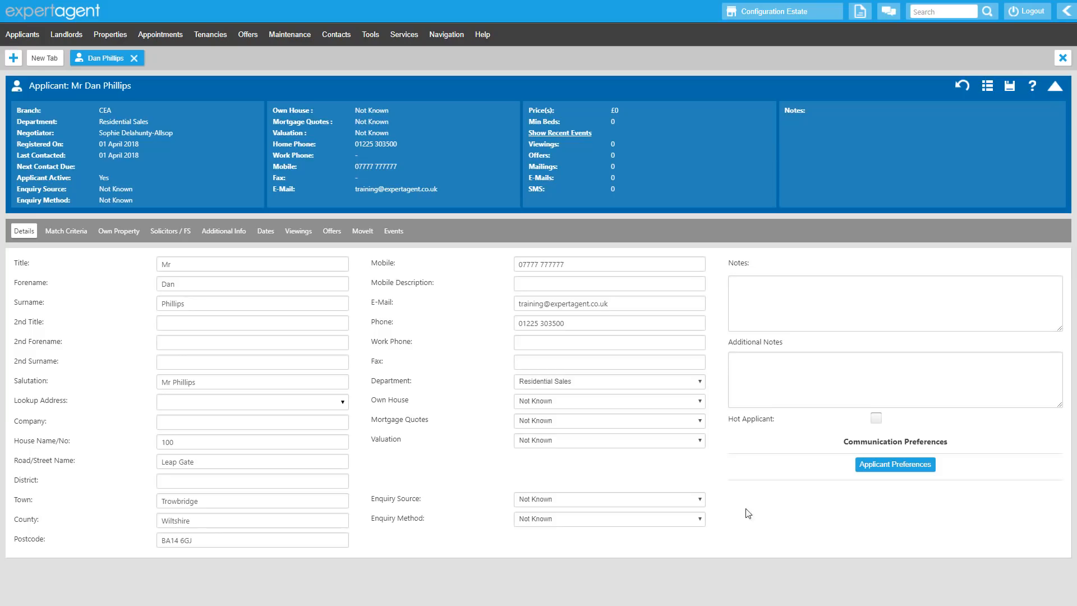
Change the applicant's General Marketing consent to No with the method In writing, save it, and view the applicant's events
click(870, 470)
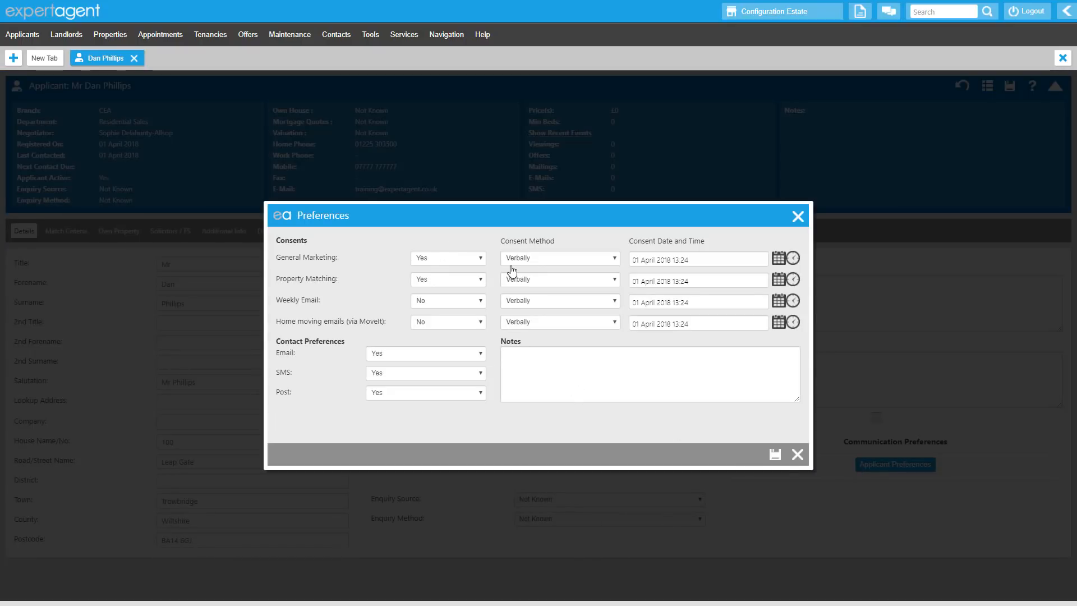
click(480, 259)
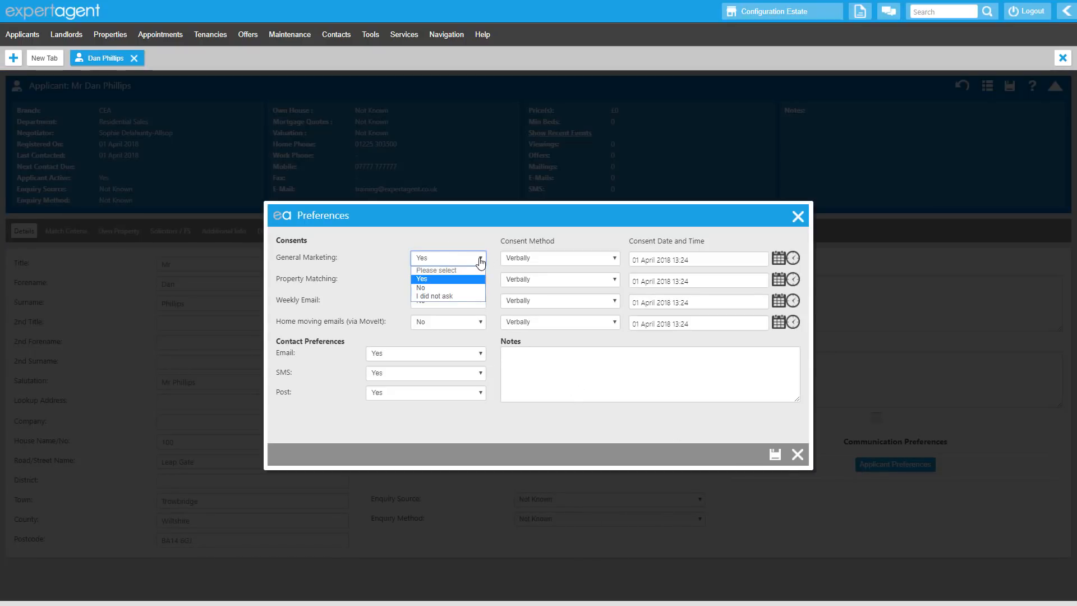
click(464, 289)
click(541, 262)
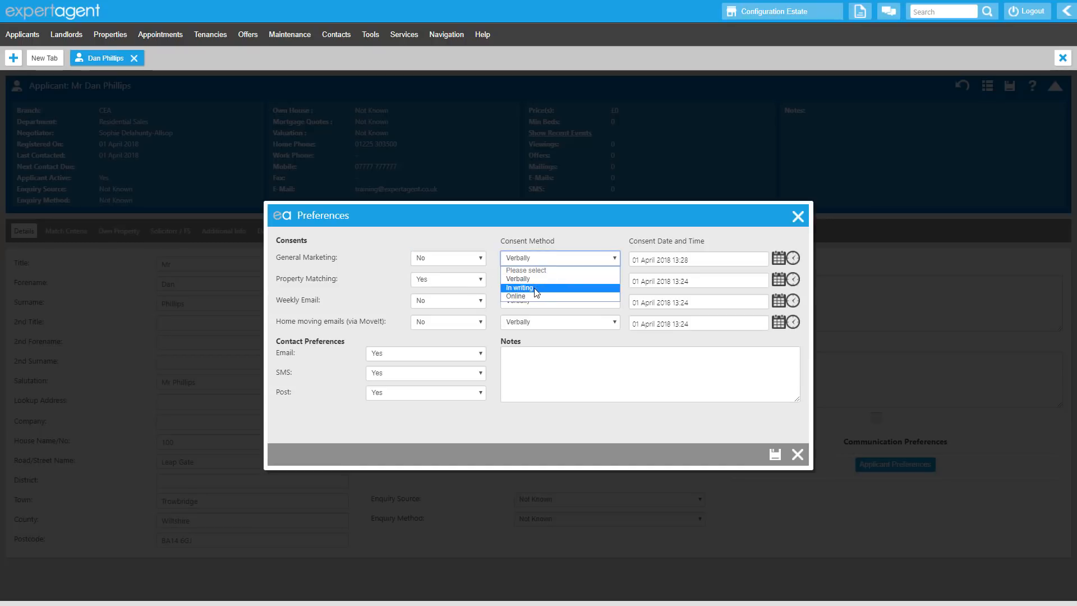
click(536, 288)
click(708, 260)
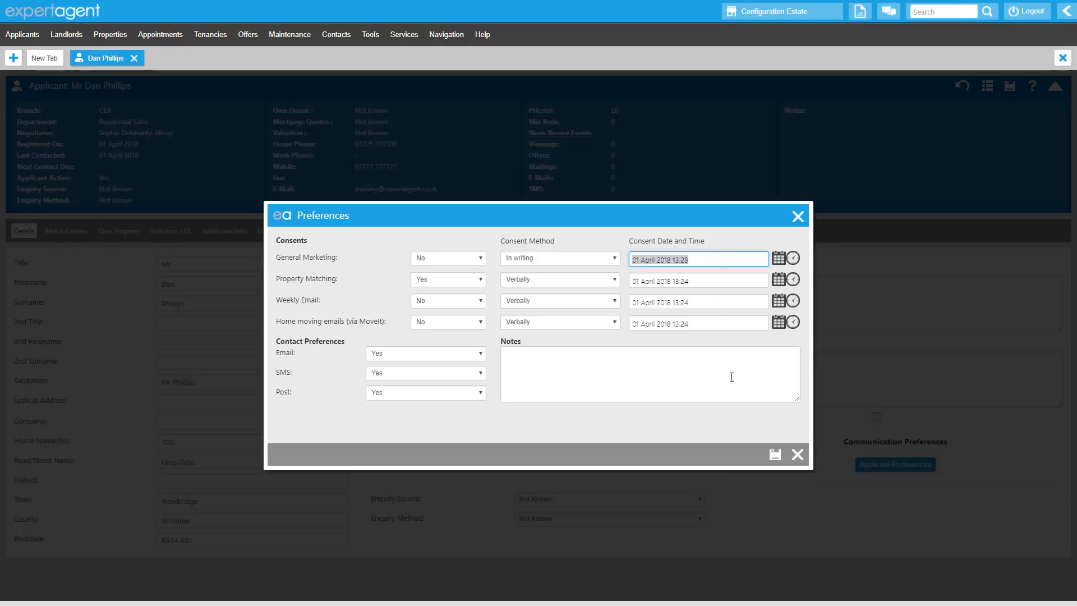
click(774, 454)
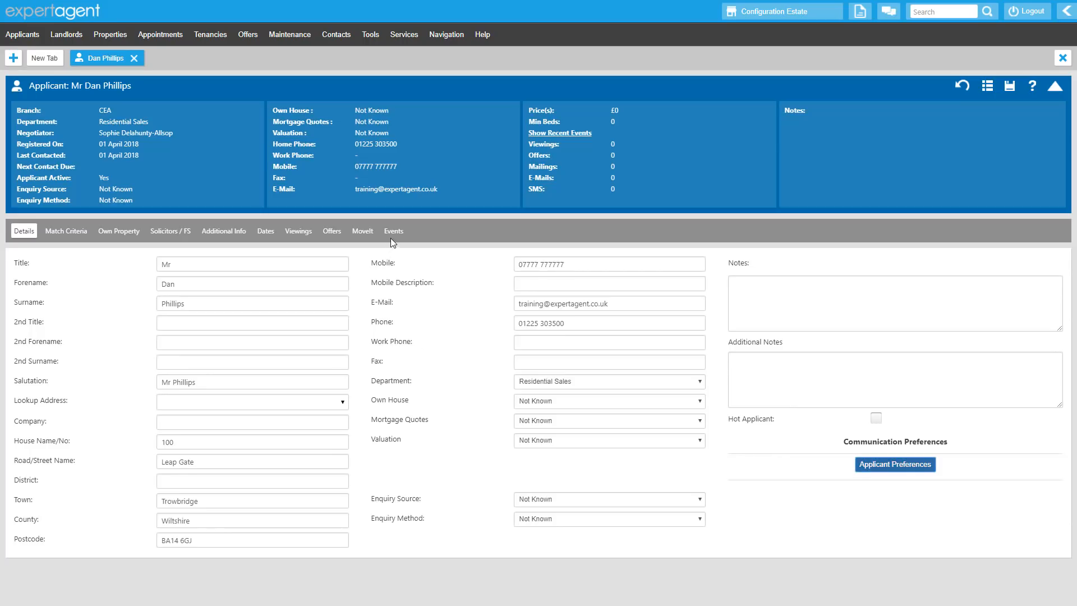
click(392, 236)
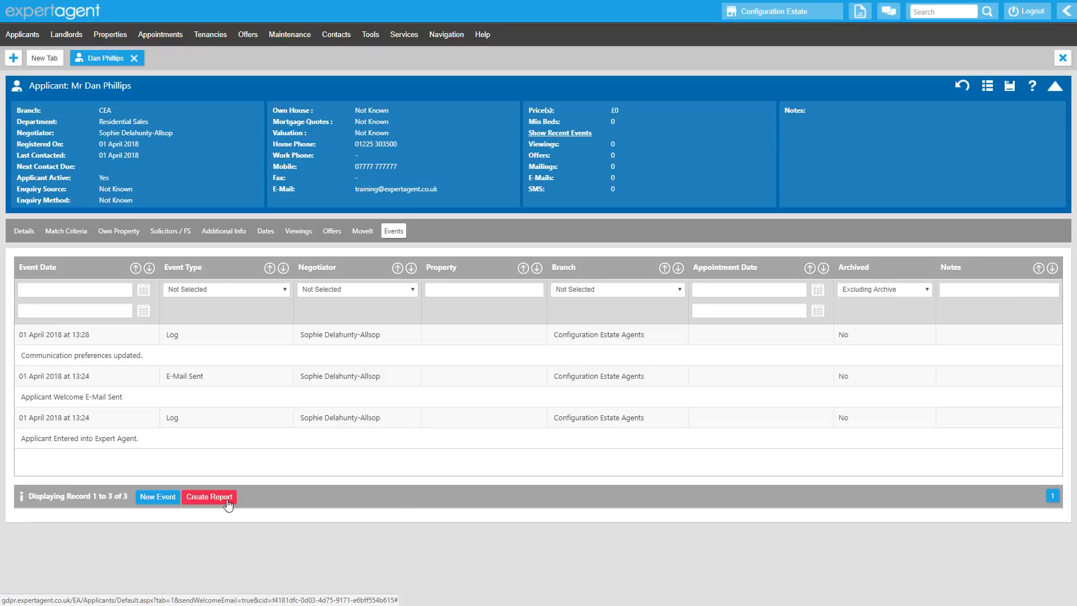
Search the applicants by forename for the existing client and open that applicant's record
click(925, 15)
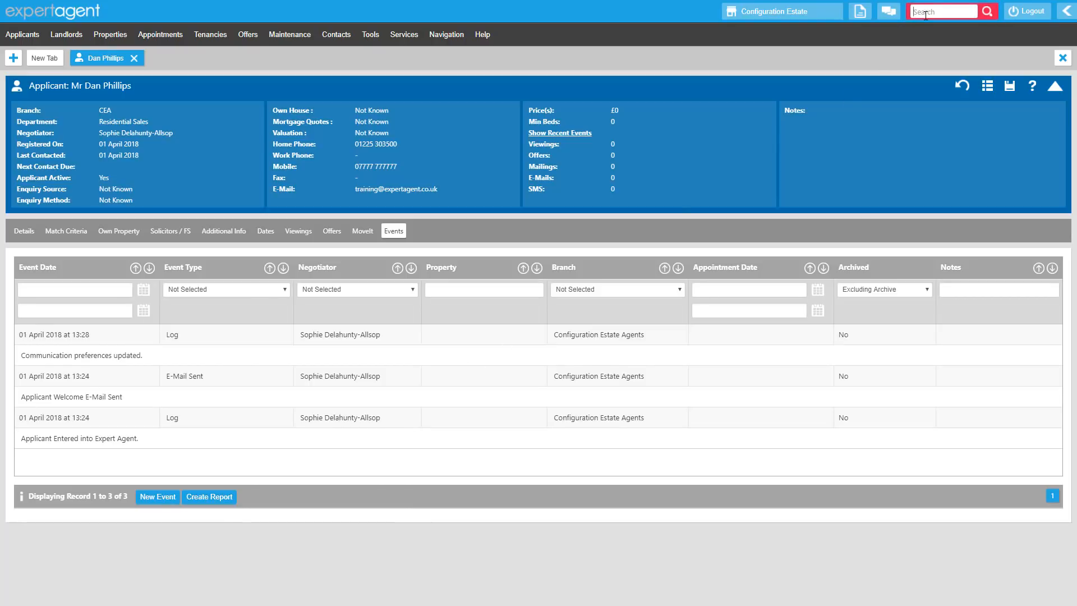
text(mat)
key(Return)
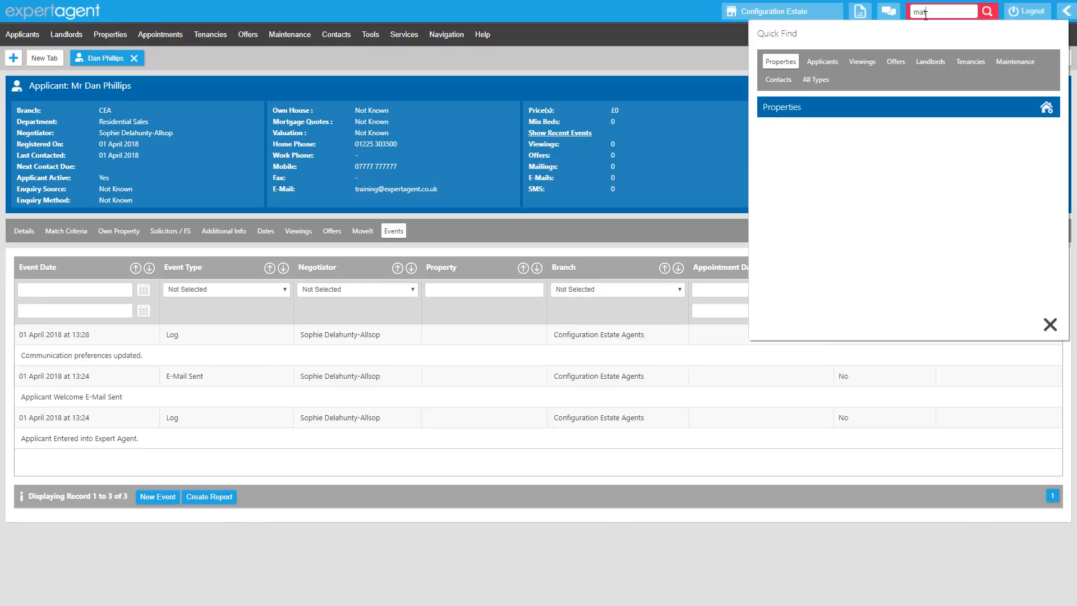
click(822, 61)
click(833, 155)
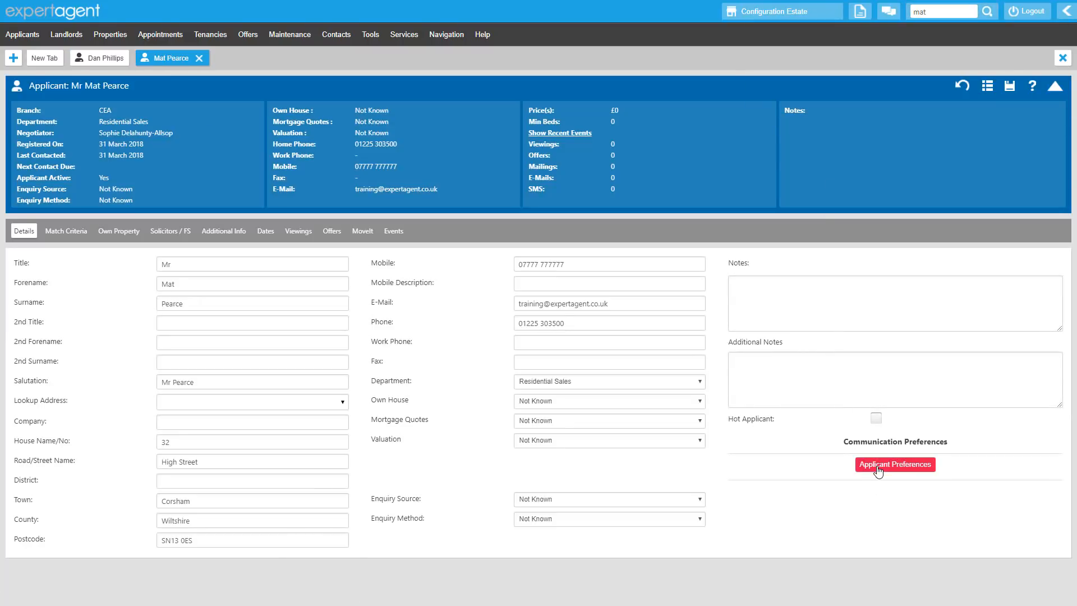
Set this applicant's General Marketing and Property Matching consents to Yes, given Verbally, and save the preferences
click(878, 464)
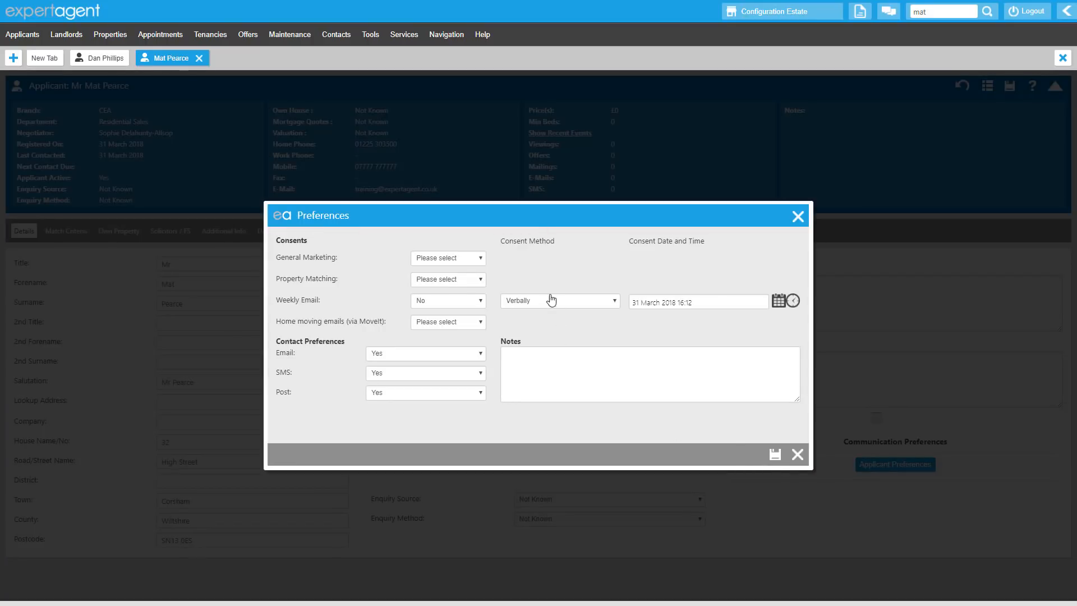
click(479, 258)
click(469, 279)
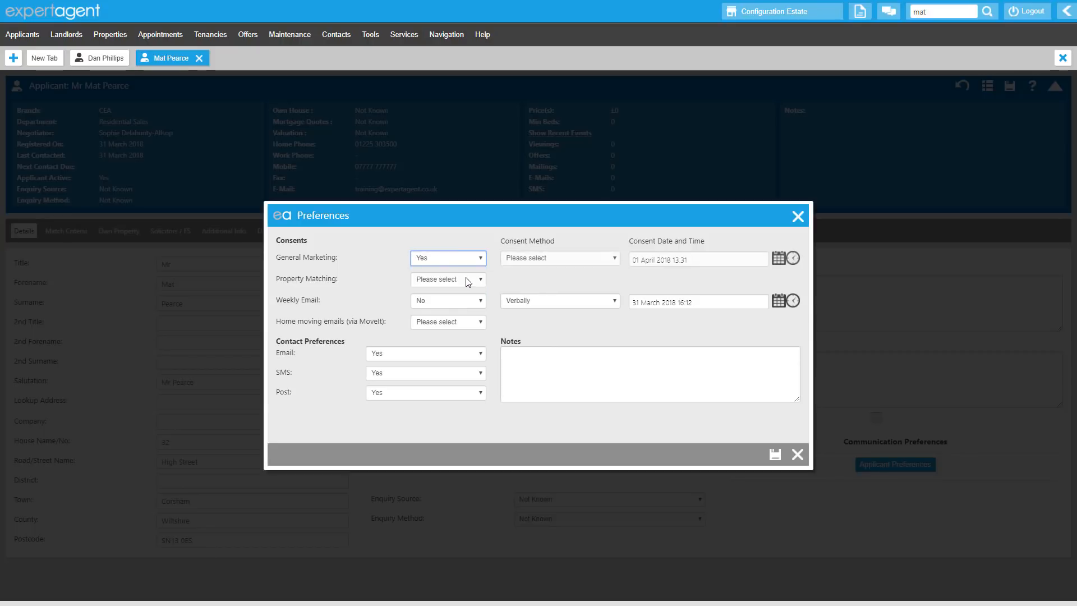
click(530, 258)
click(527, 279)
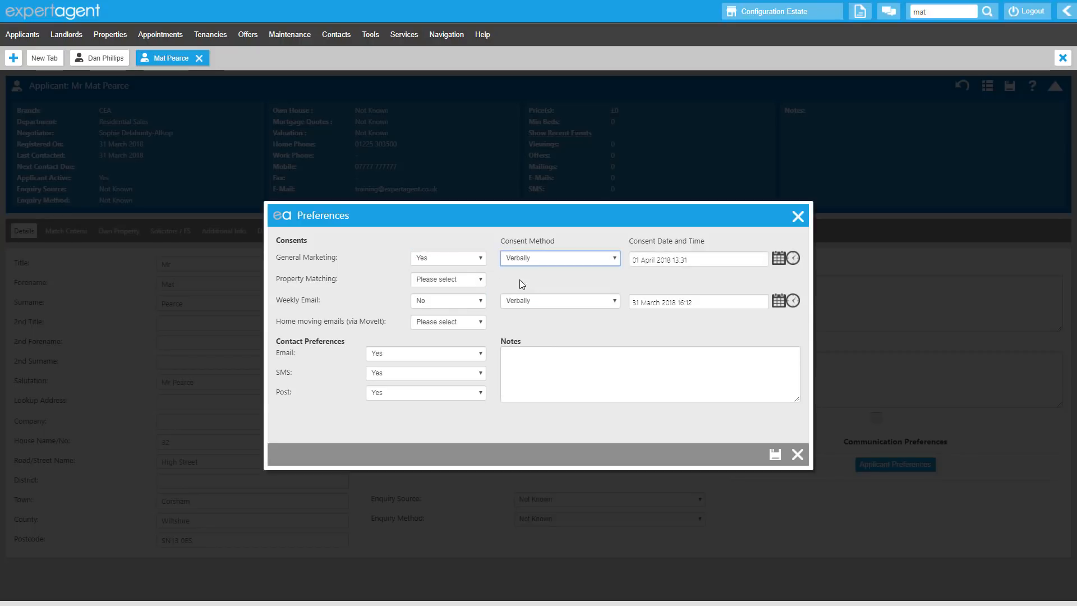
click(479, 278)
click(467, 306)
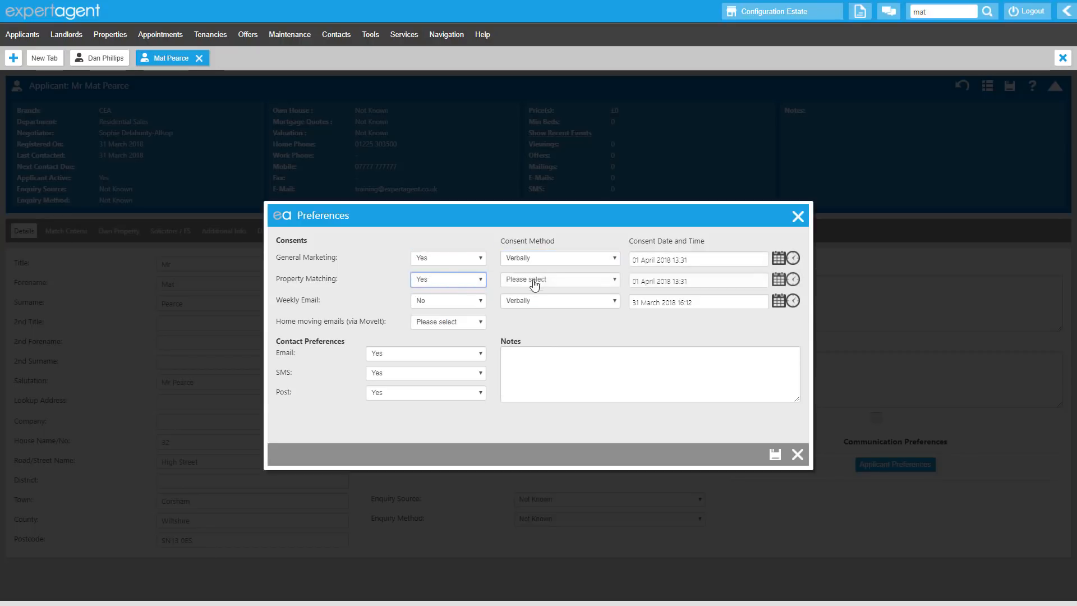
click(540, 280)
click(538, 300)
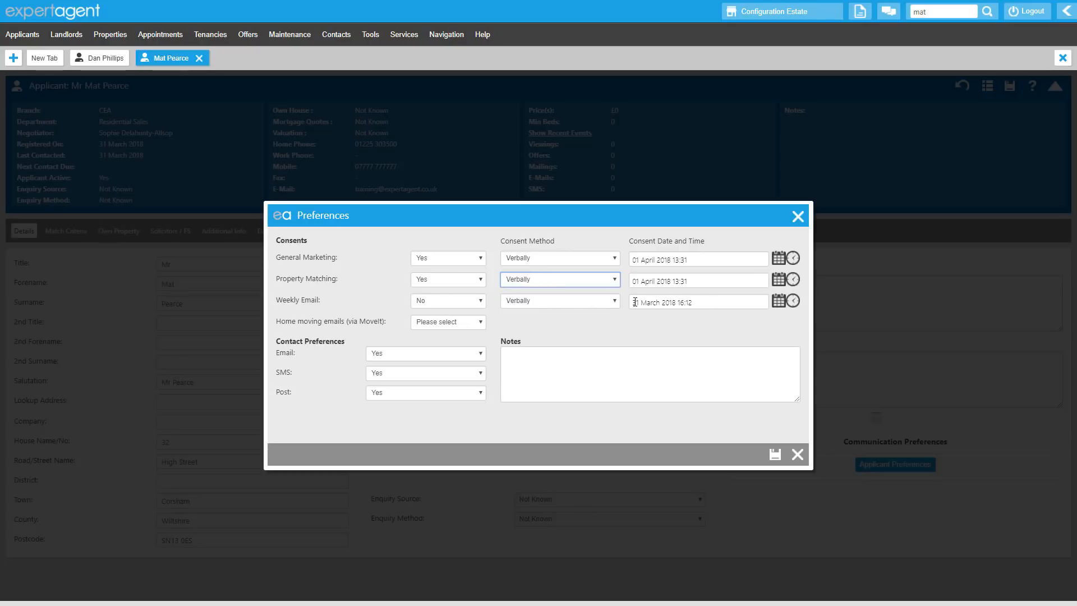
click(701, 304)
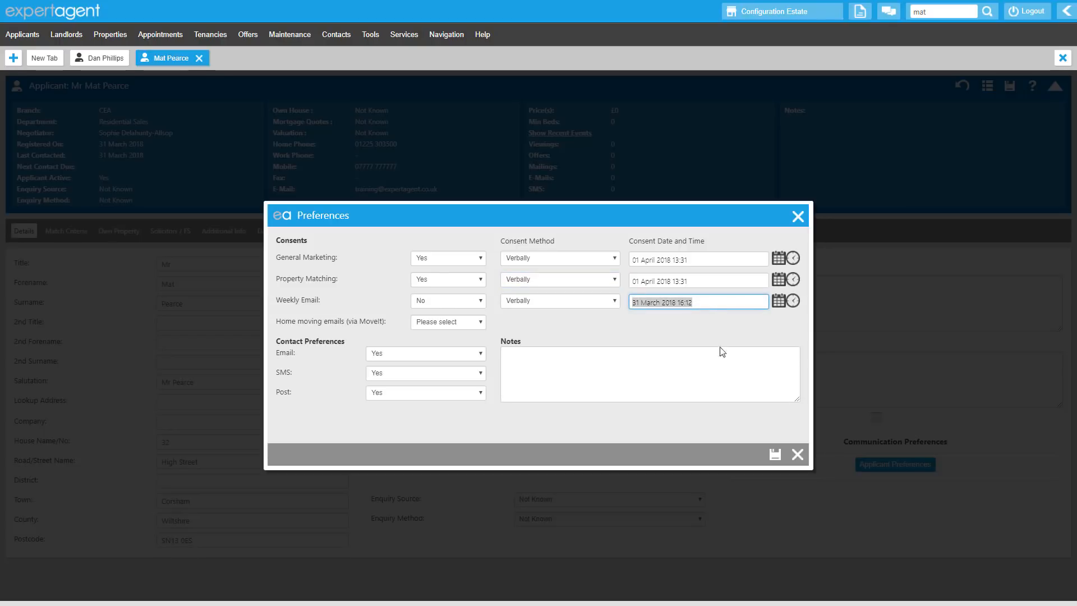
click(775, 454)
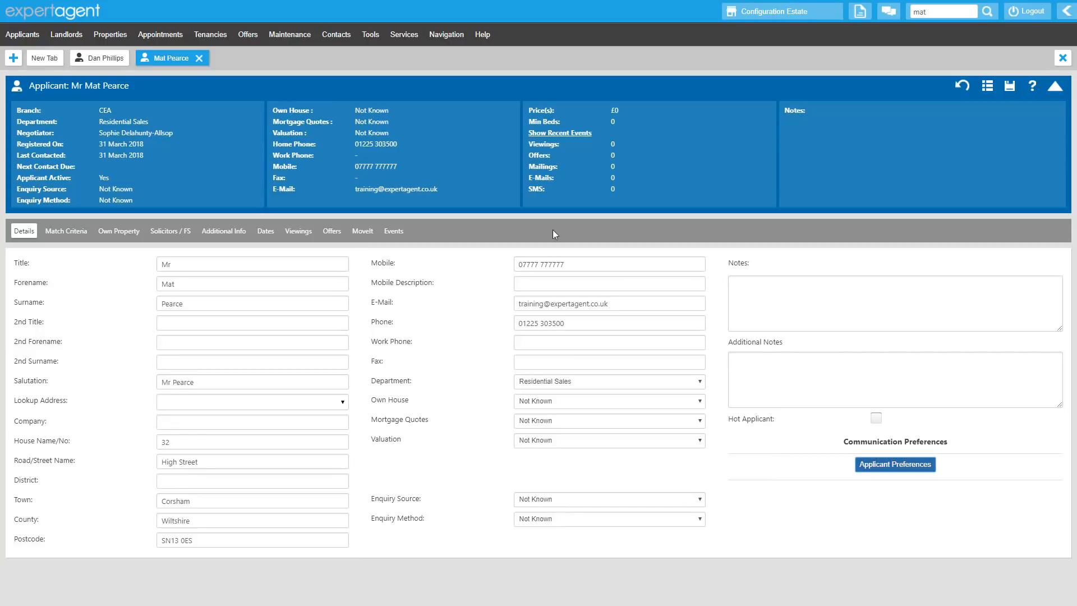
Clone the applicant into the Residential Sales department and open the cloned applicant's communication preferences
right_click(490, 163)
click(561, 433)
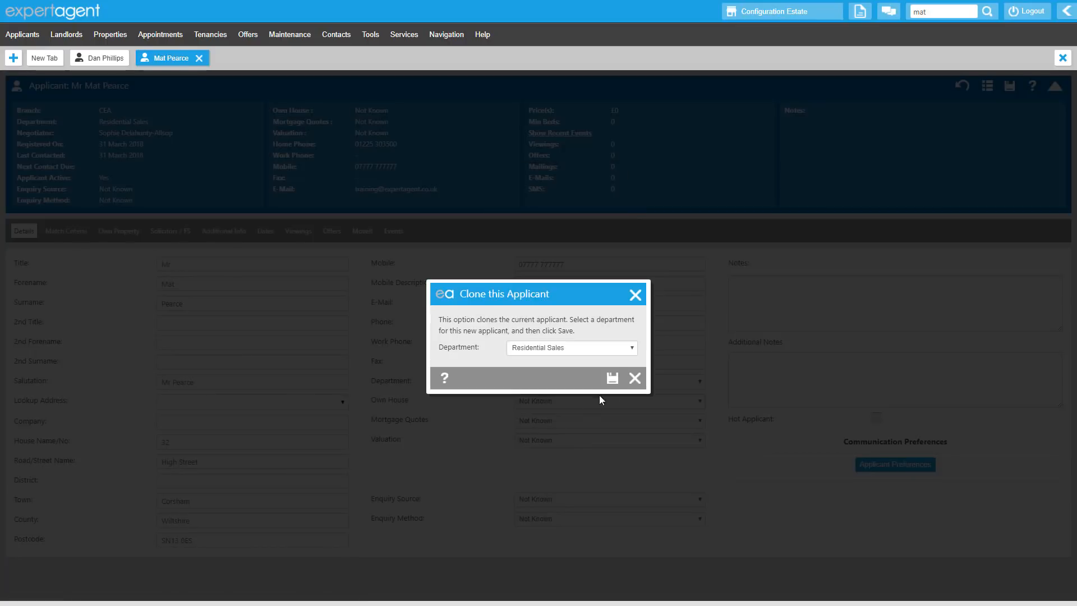
click(612, 378)
click(889, 468)
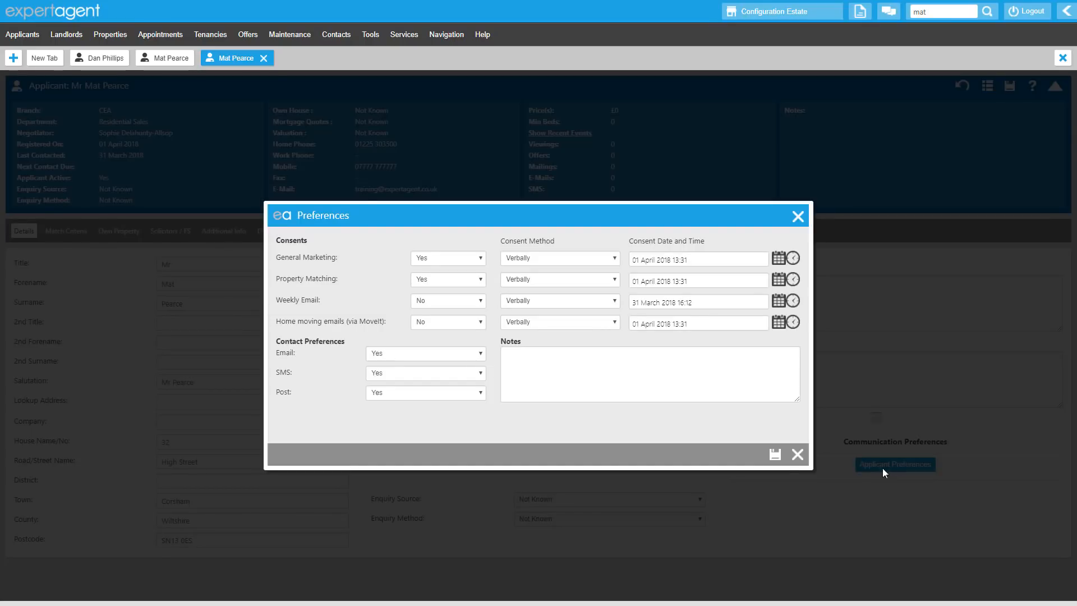
Close the applicant's preferences, start a new property record and fill in its address with the postcode lookup and house number
click(798, 455)
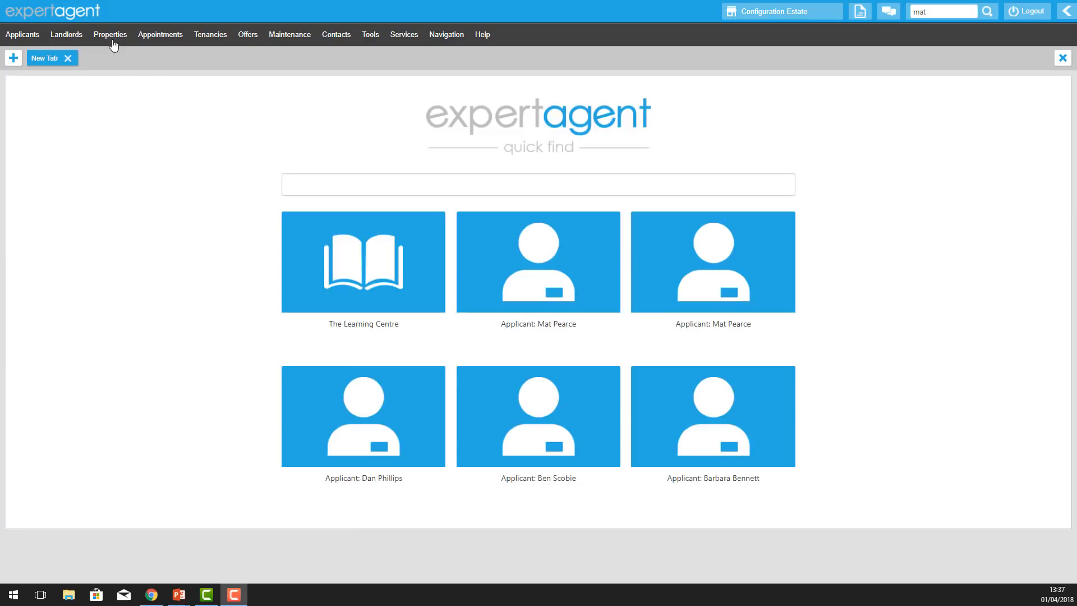
mouse_move(112, 39)
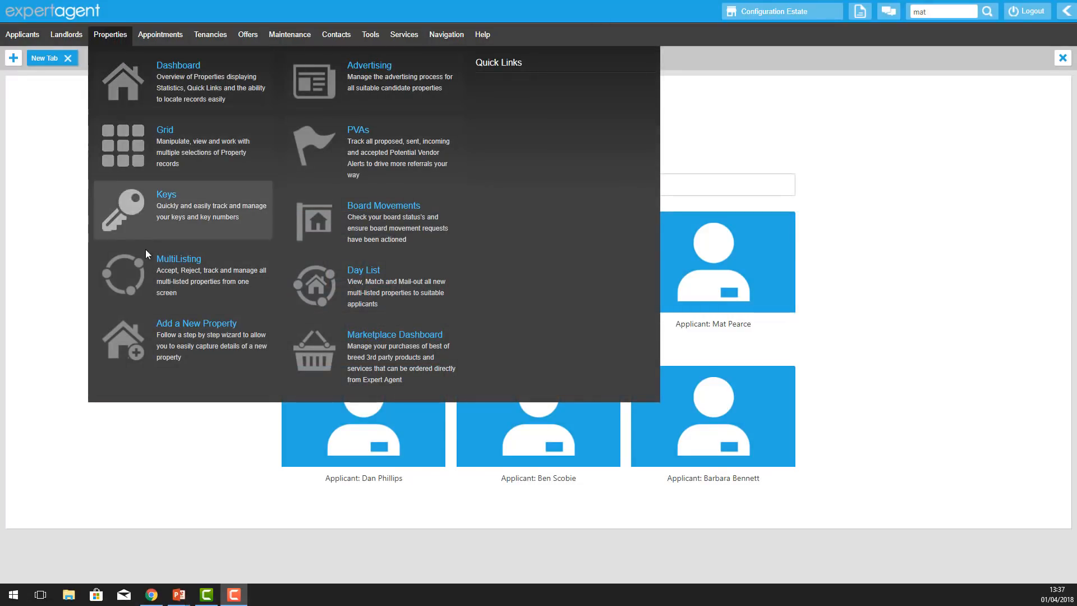
click(146, 337)
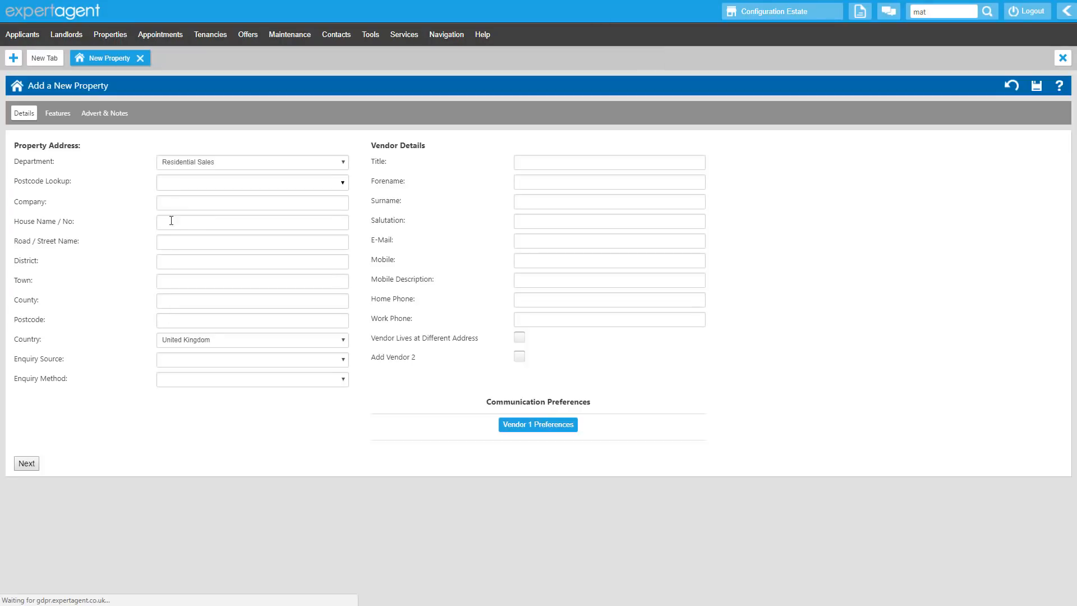
click(179, 182)
click(181, 199)
click(178, 224)
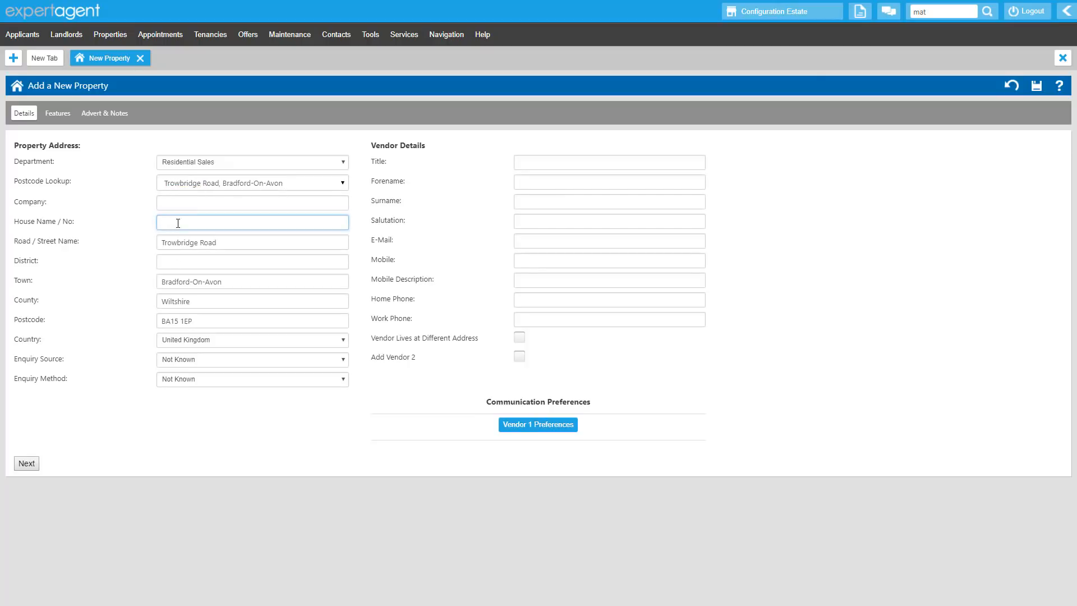
Enter the vendor's title, forename, surname, e-mail address, mobile number and home phone number on the new property
click(533, 160)
key(Tab)
key(Tab)
key(Tab)
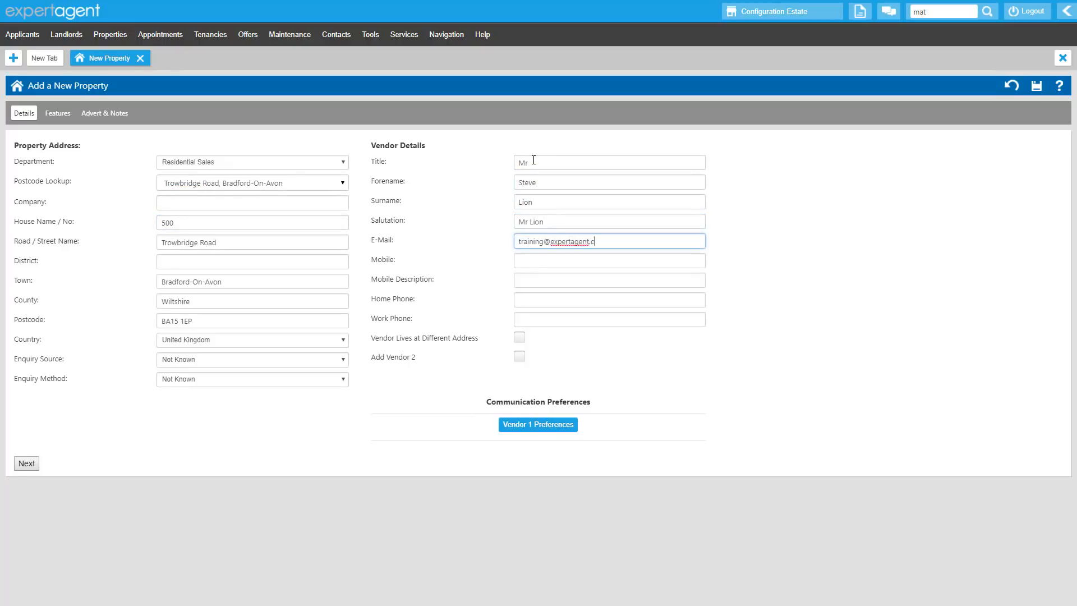
key(Tab)
text(07777 777777)
key(Tab)
key(Tab)
text(00000 000000)
Set Vendor 1's General Marketing consent to Yes and Home moving emails to No, both given Verbally, and save the preferences
click(539, 428)
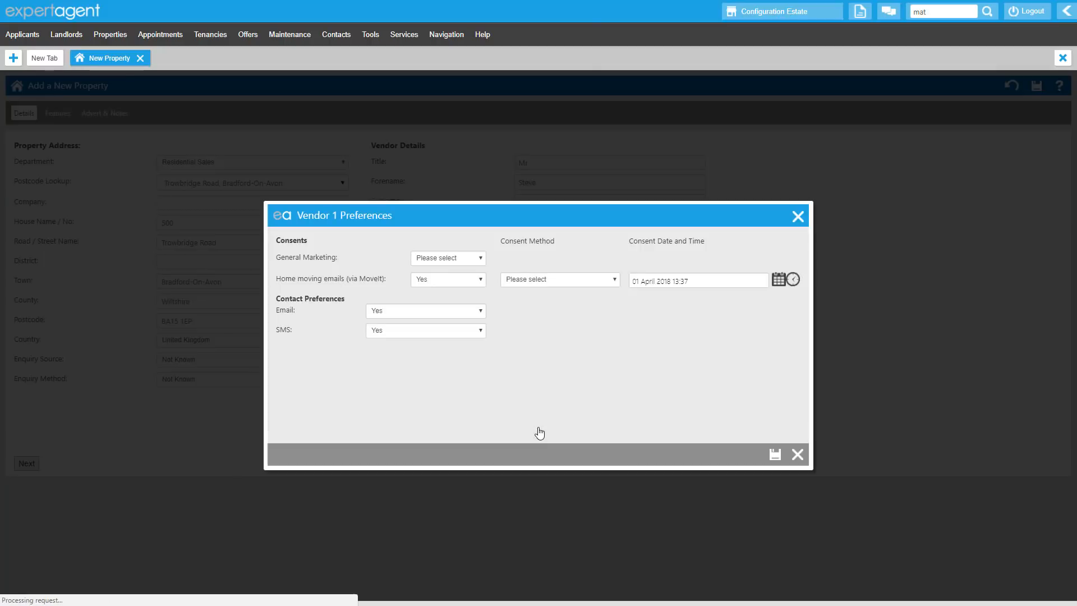
click(479, 260)
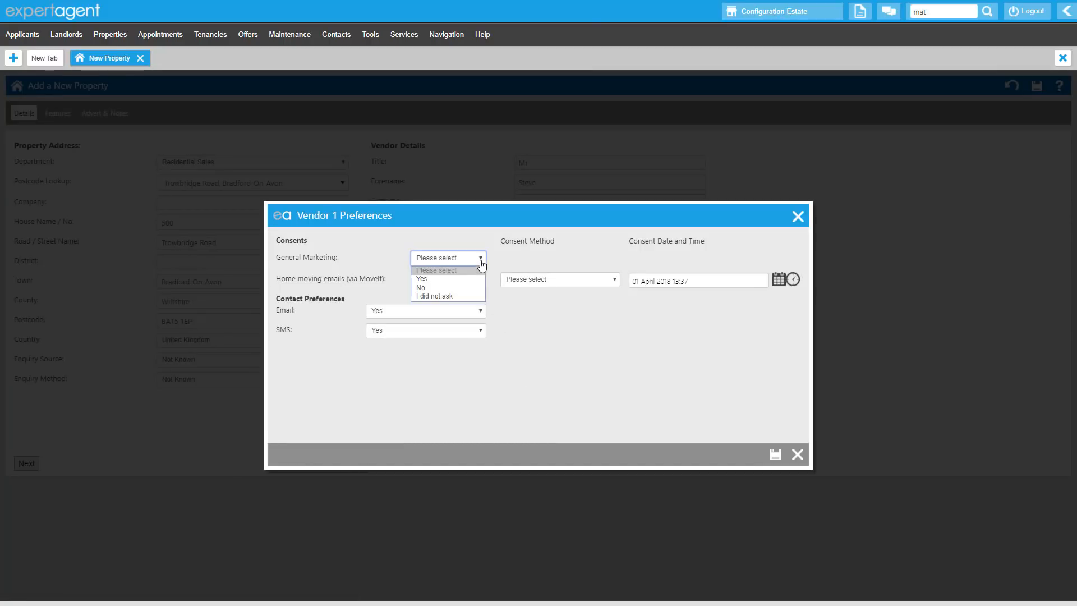
click(470, 279)
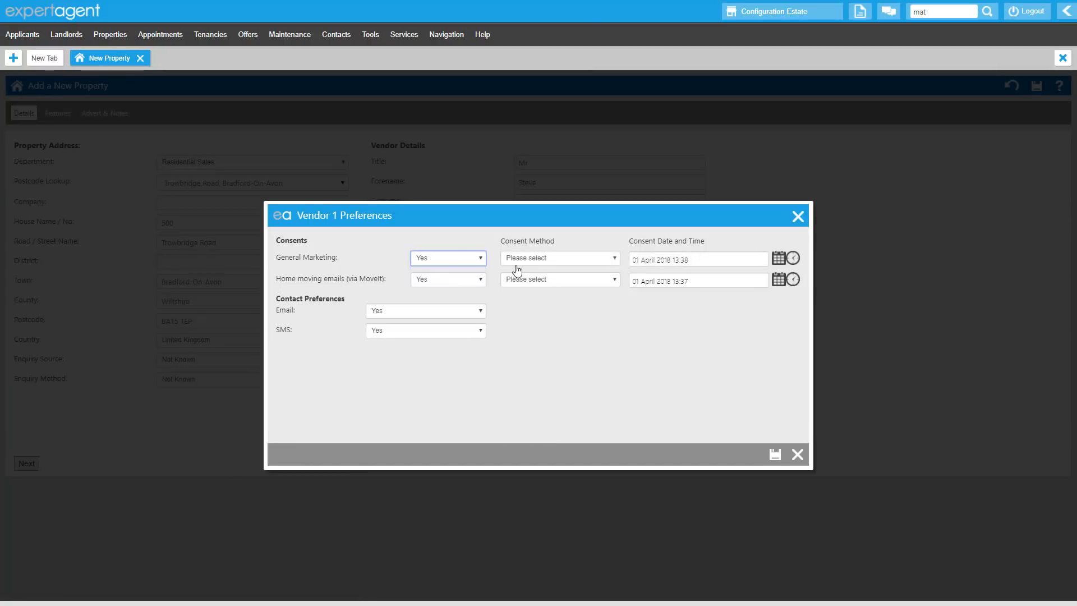
click(515, 259)
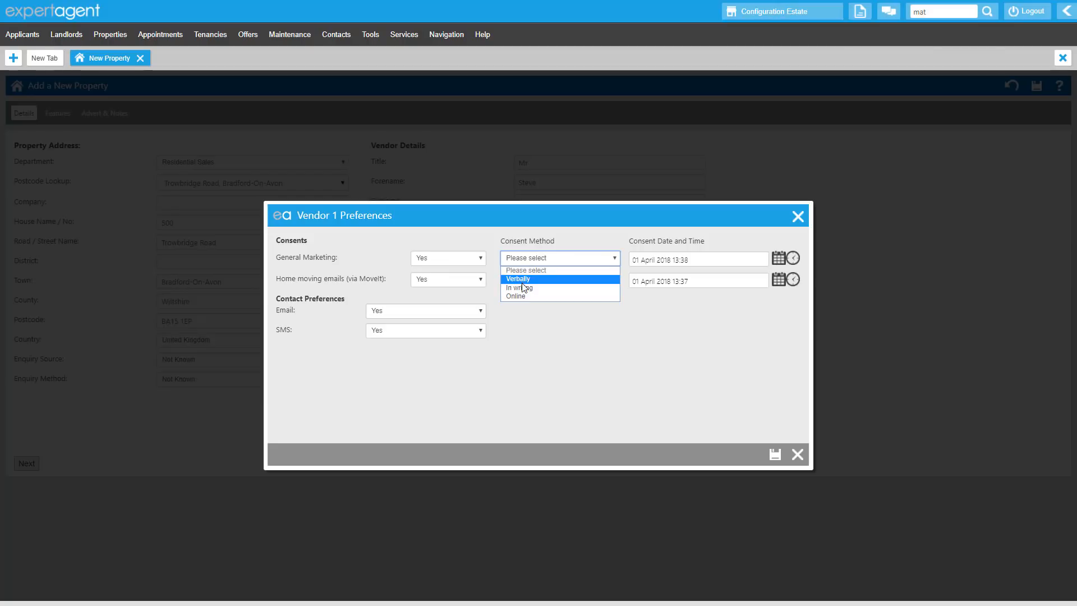
click(520, 279)
click(477, 279)
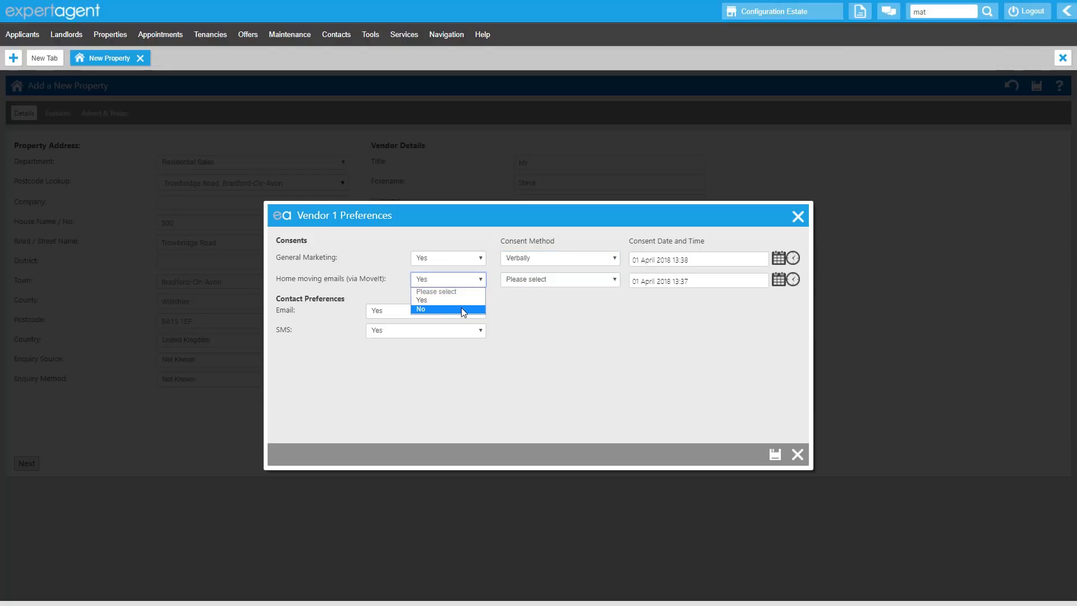
click(461, 309)
click(533, 279)
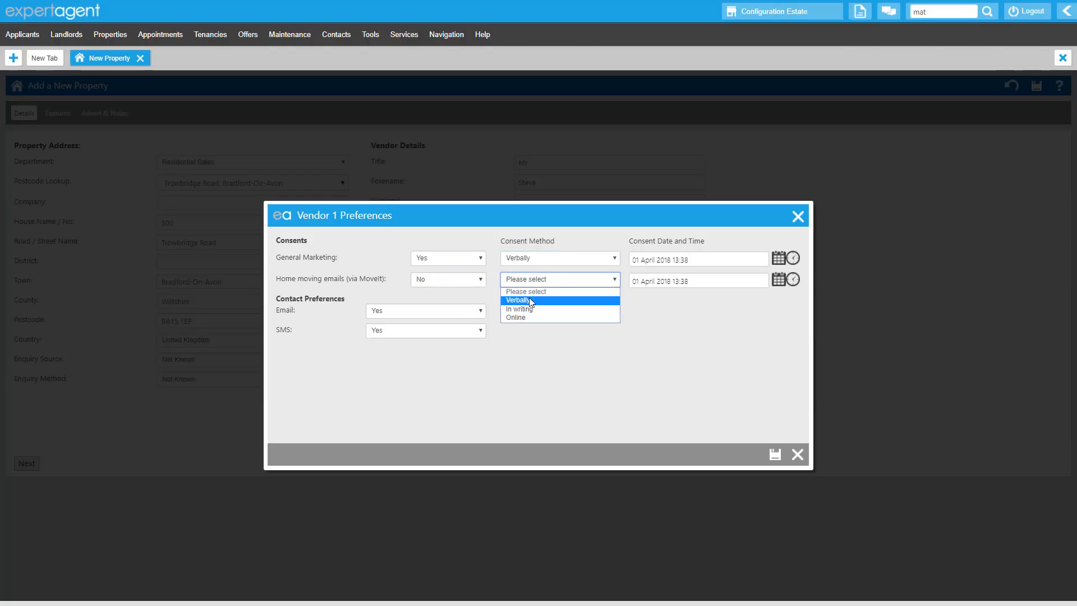
click(530, 300)
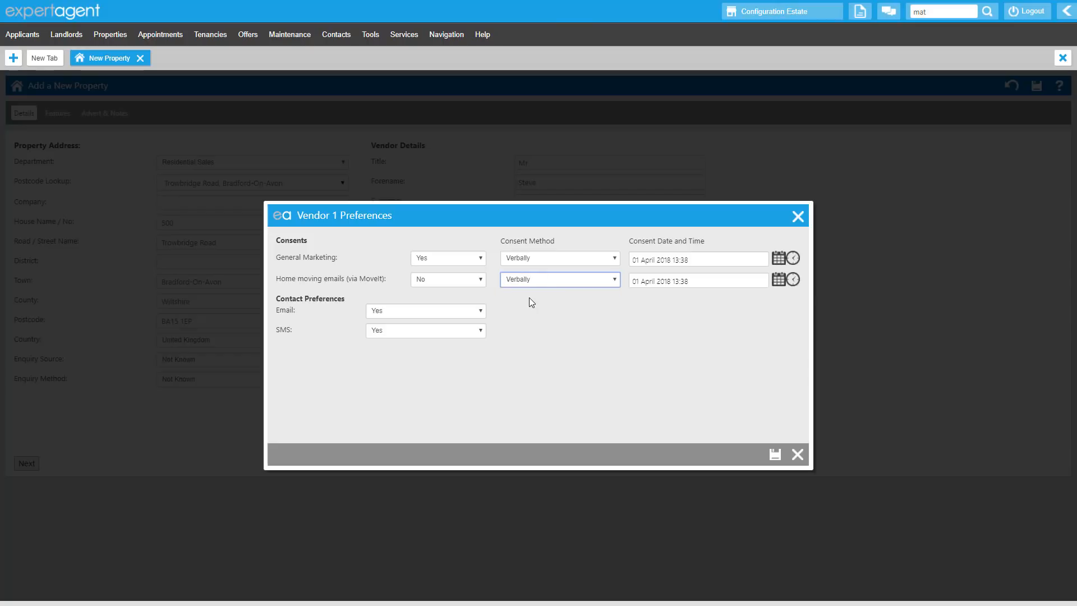
click(774, 455)
Open the last Residential Sales property in the property grid and view the communication preferences of its first vendor
click(107, 37)
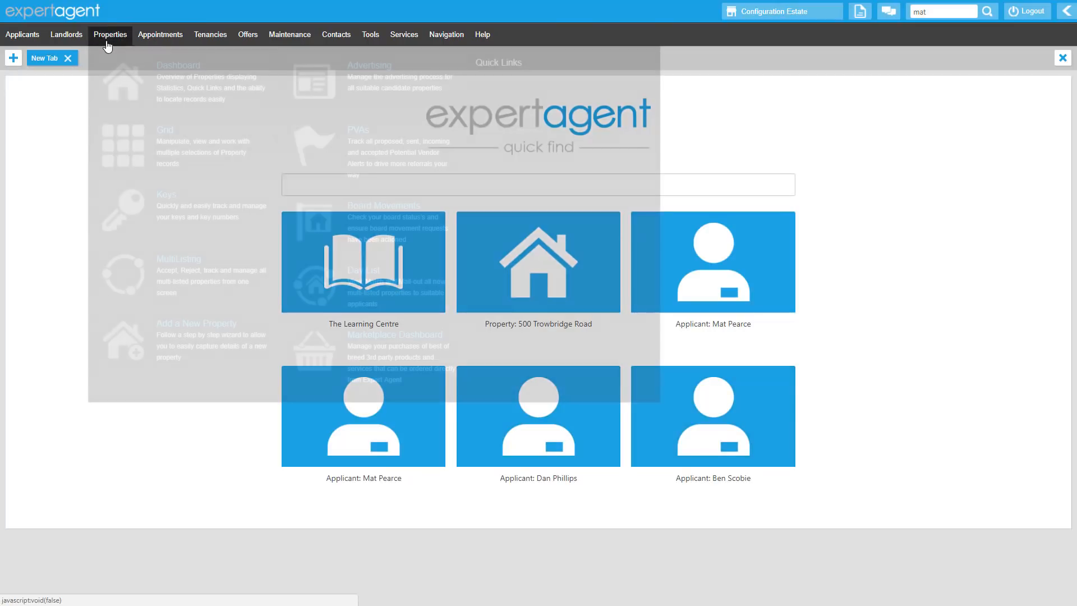
click(139, 144)
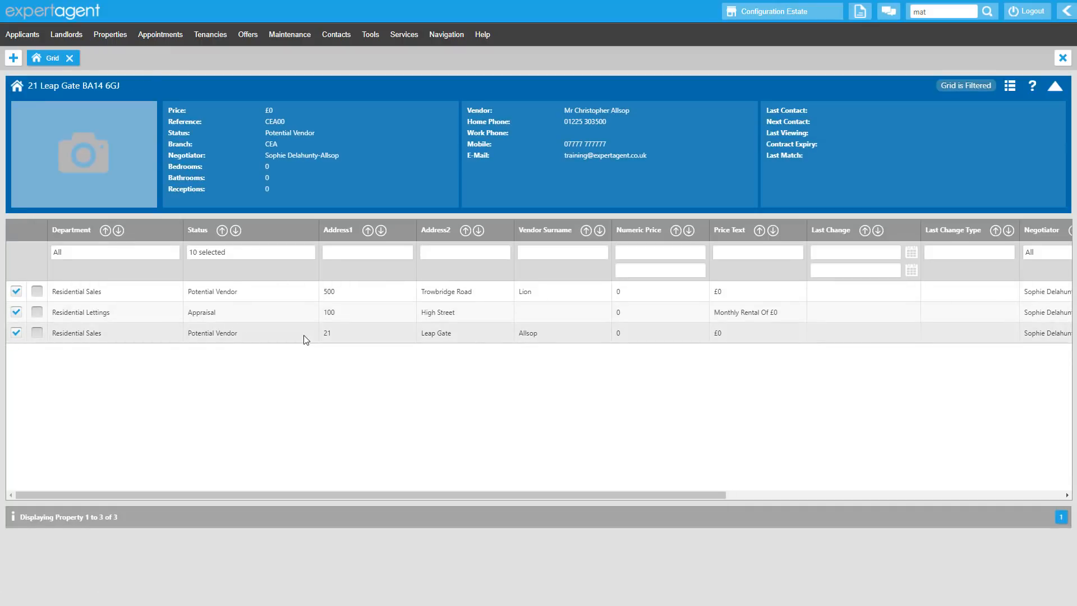
double_click(304, 335)
click(104, 235)
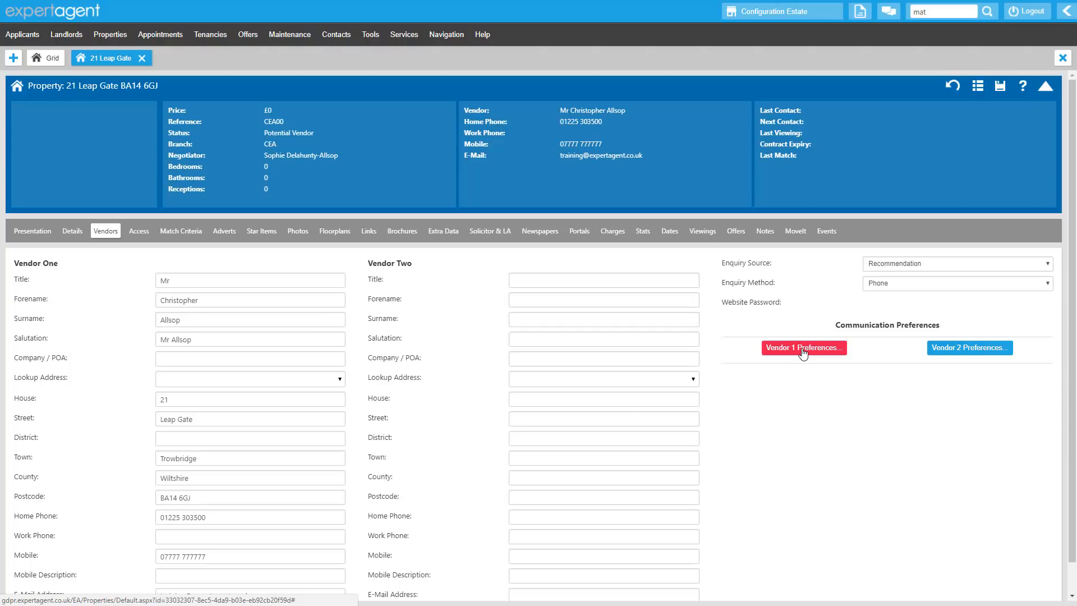
click(803, 353)
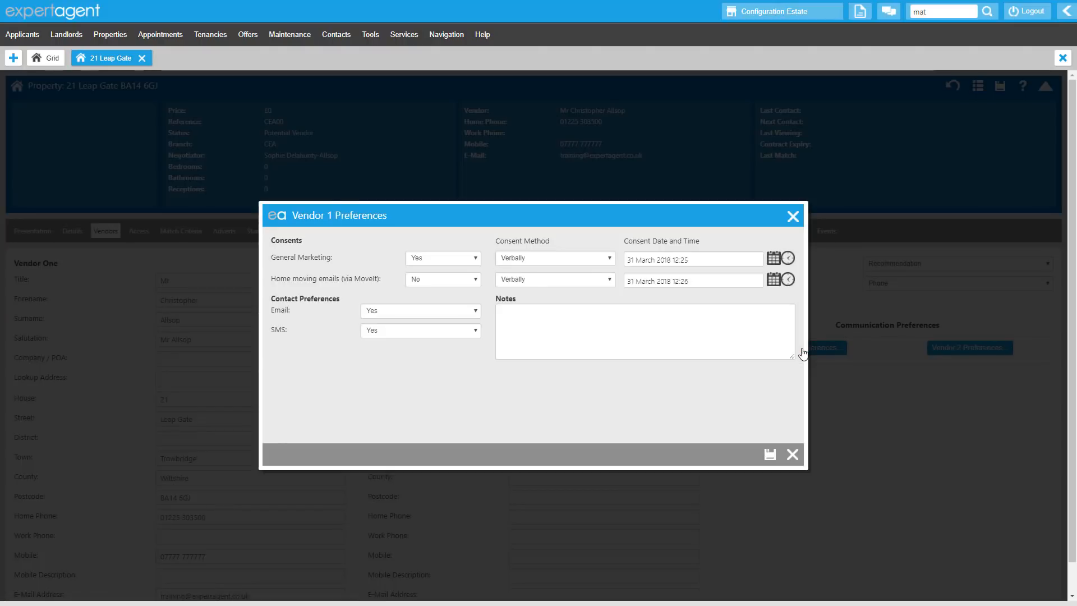
click(793, 218)
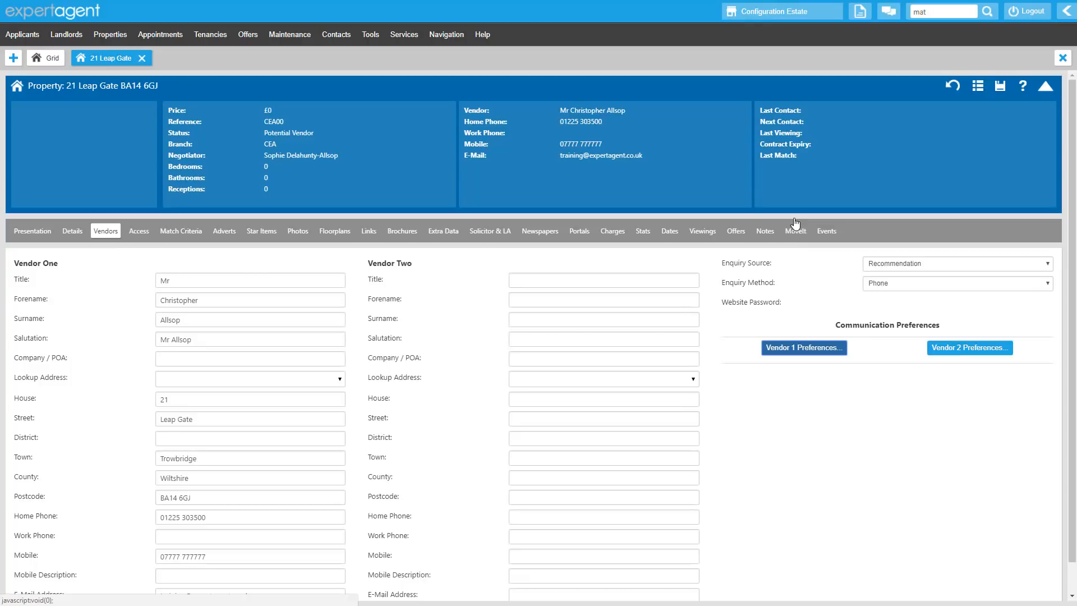
Open the Residential Lettings property from the grid and view the communication preferences in its landlord's record
click(49, 59)
double_click(638, 313)
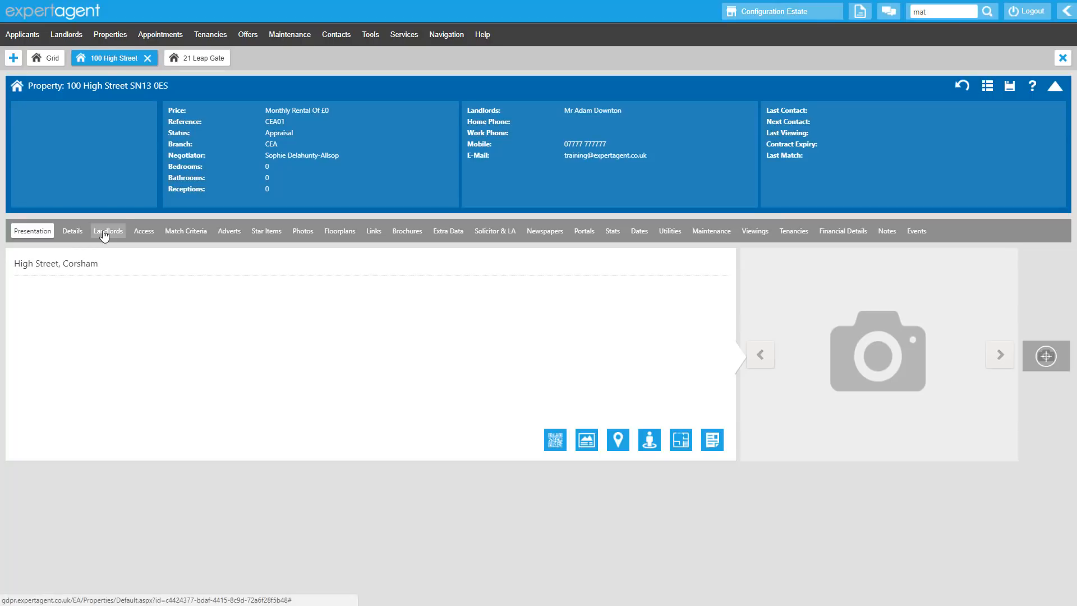
click(107, 233)
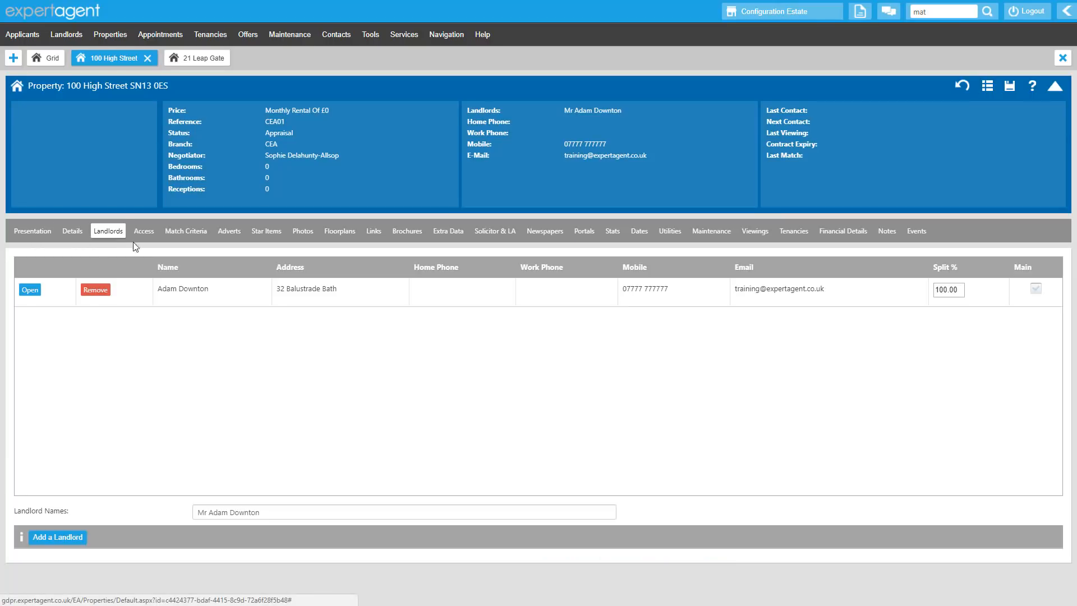
click(30, 290)
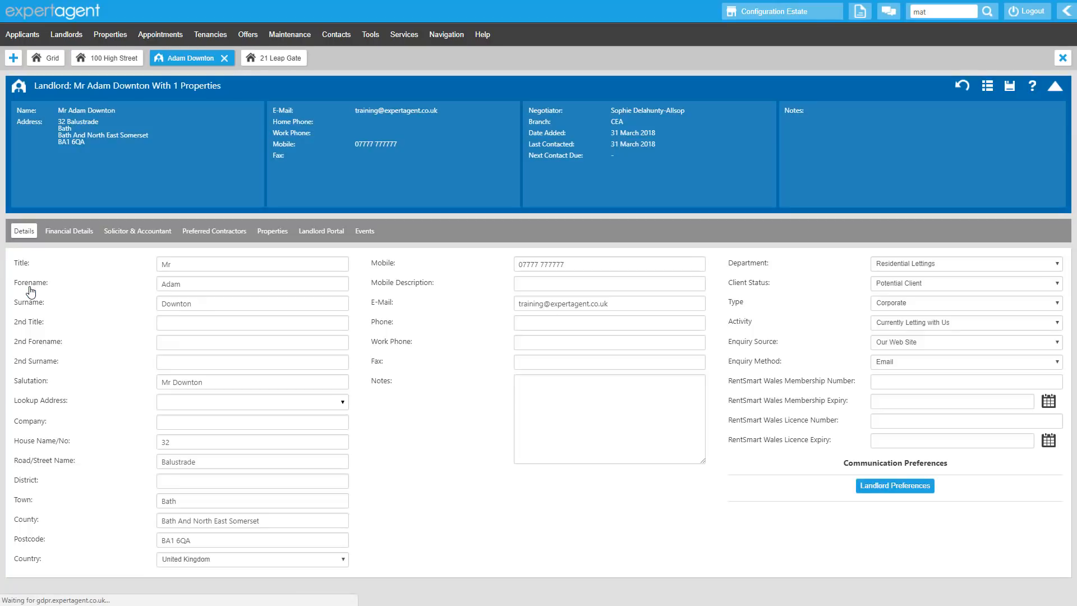
click(880, 492)
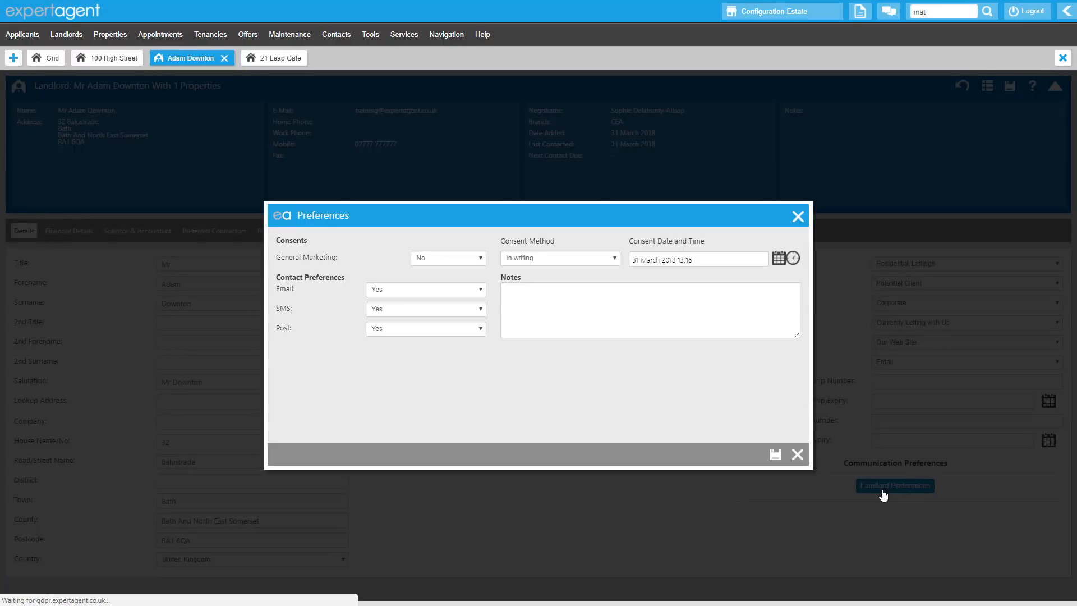
click(797, 455)
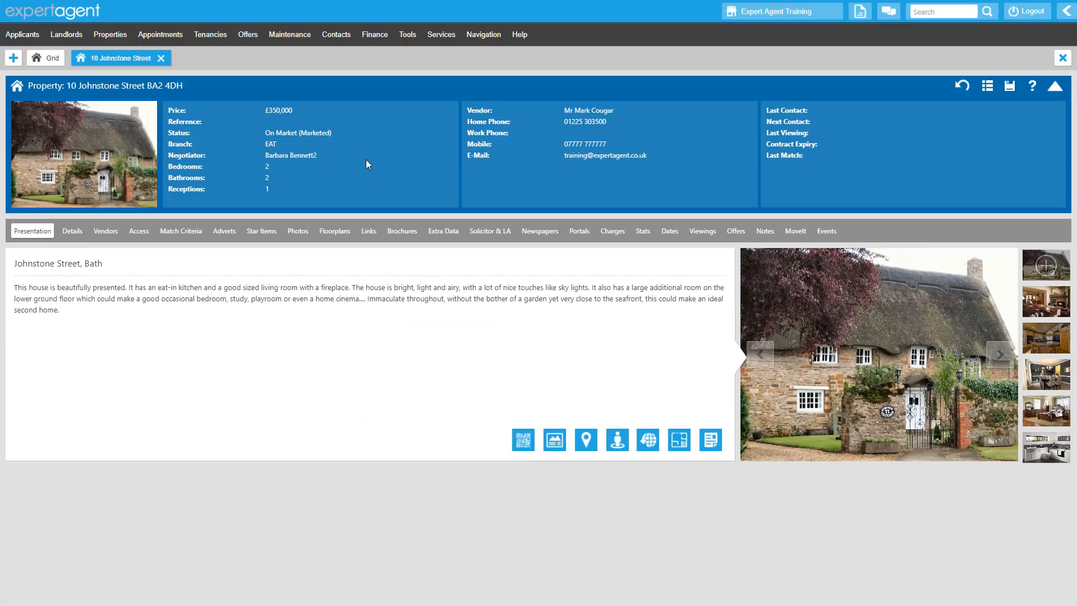
Run a new match for the marketed property in the Match Processor with all three include options and Clear Filters on running match enabled
right_click(366, 159)
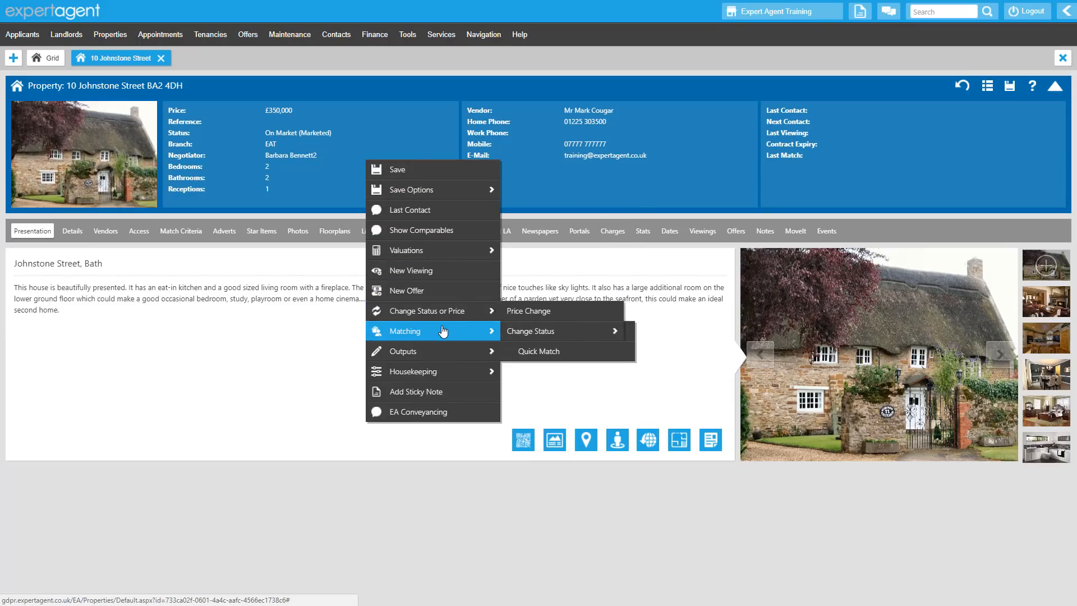
mouse_move(482, 332)
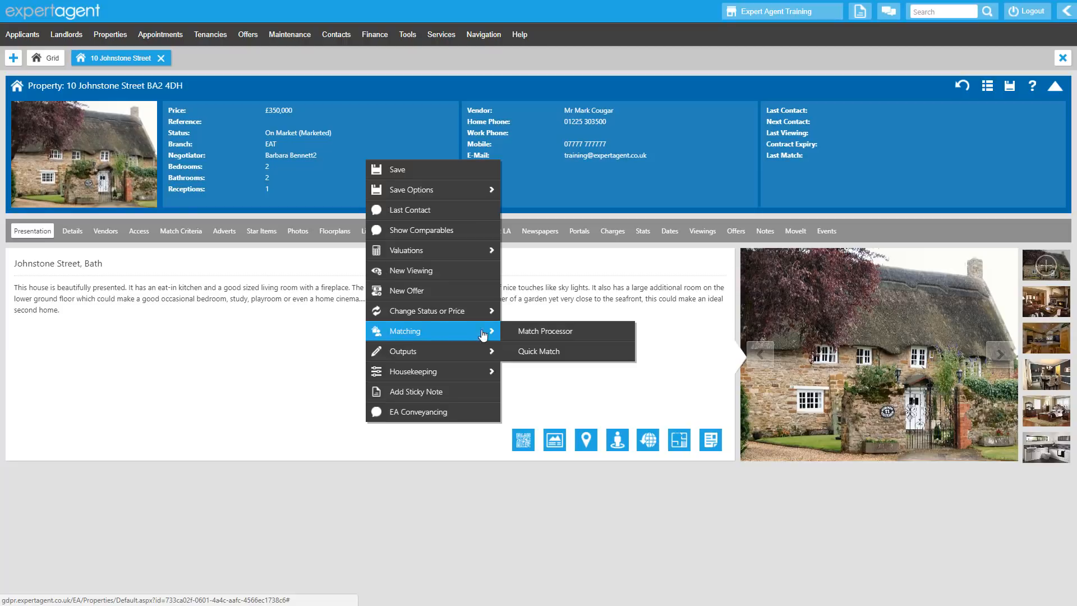
click(541, 336)
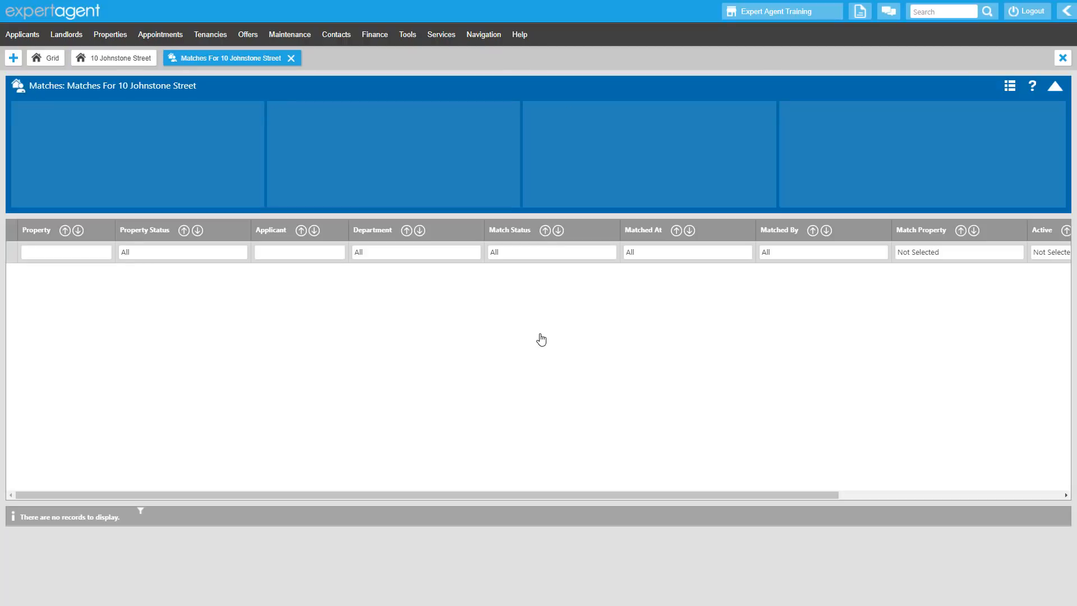
right_click(414, 149)
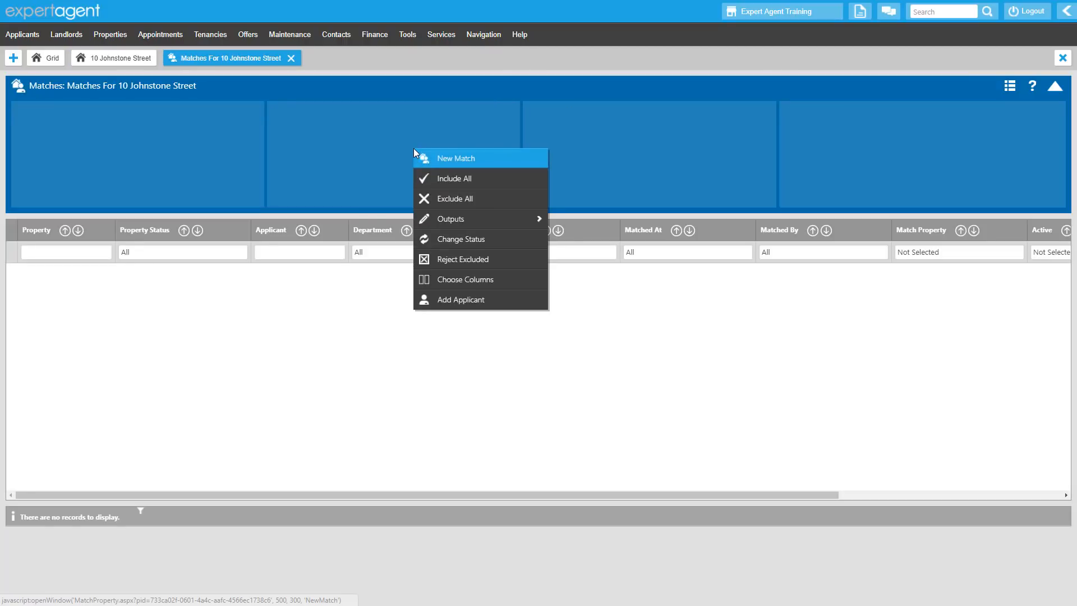
click(491, 164)
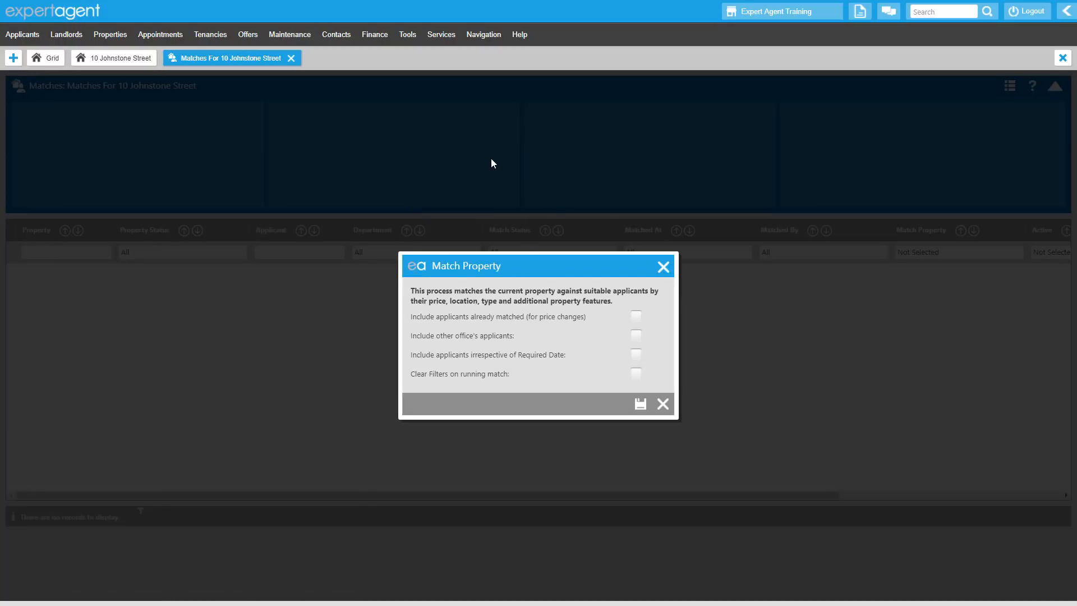
click(636, 316)
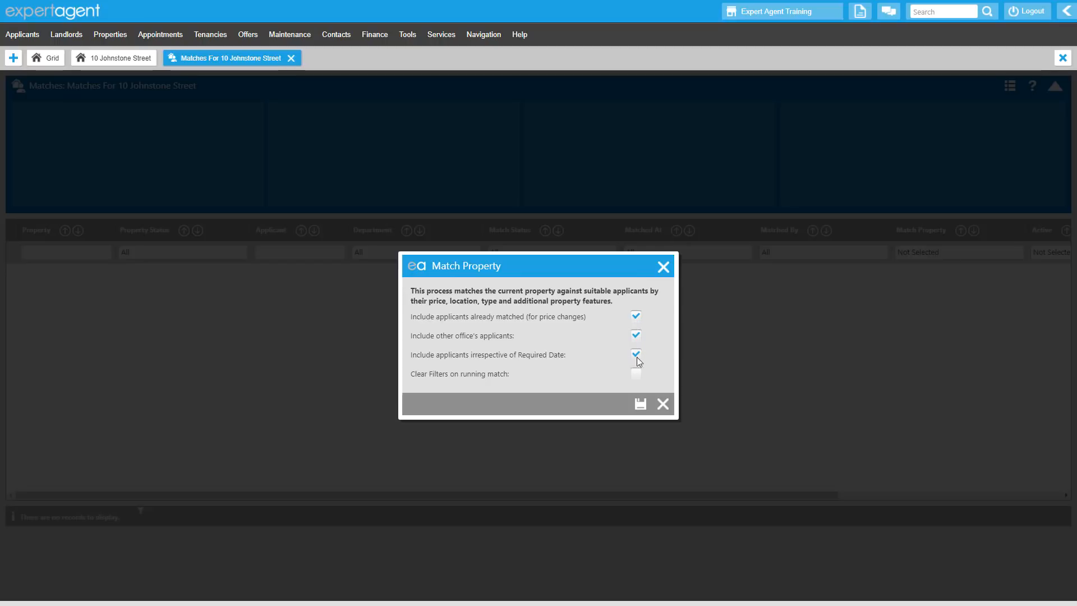
click(636, 372)
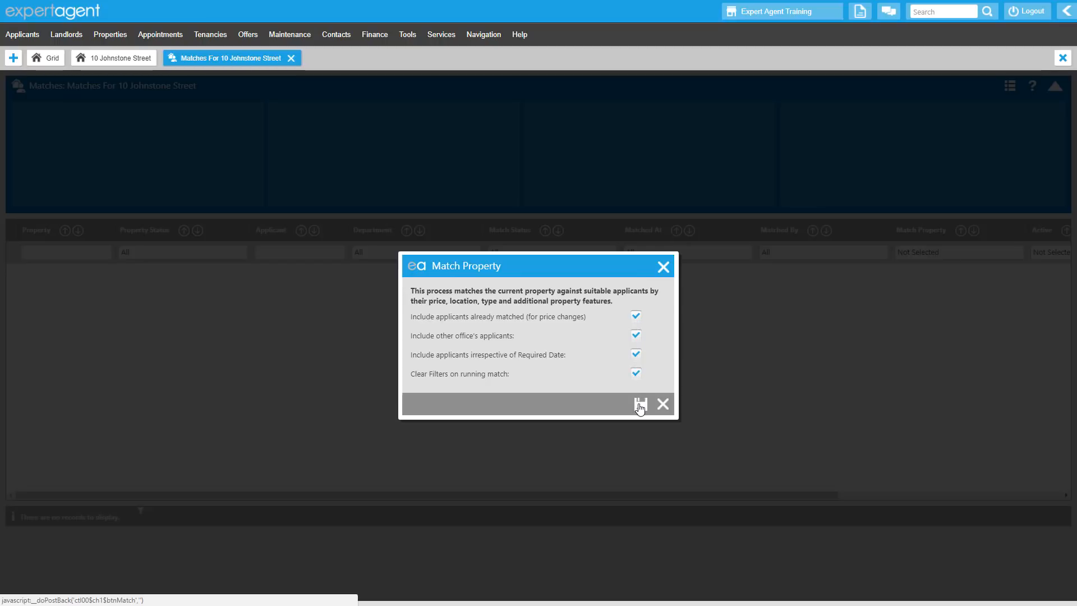
click(640, 405)
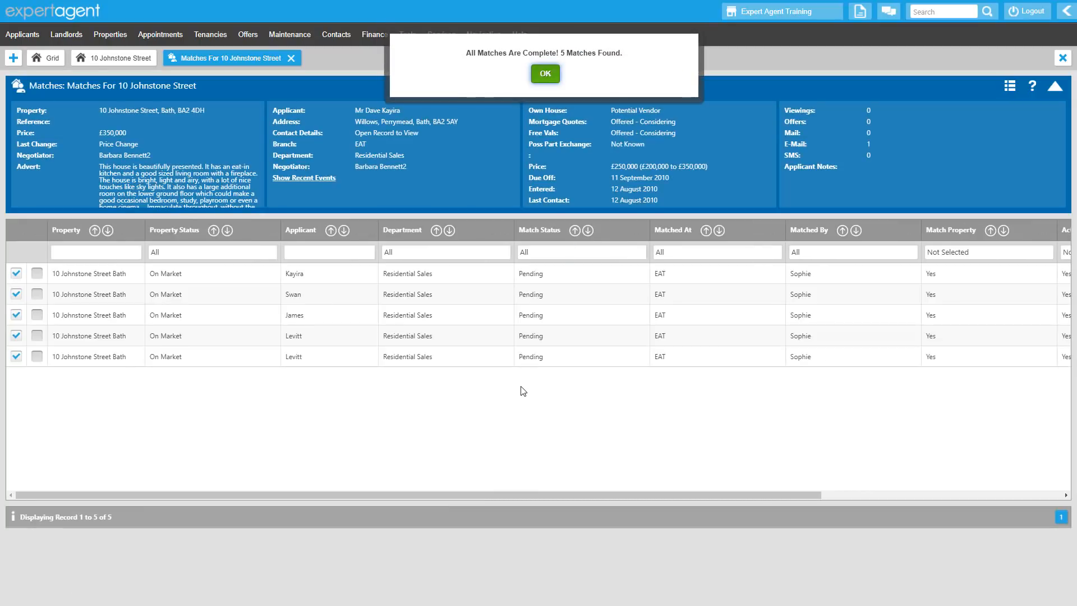
click(544, 77)
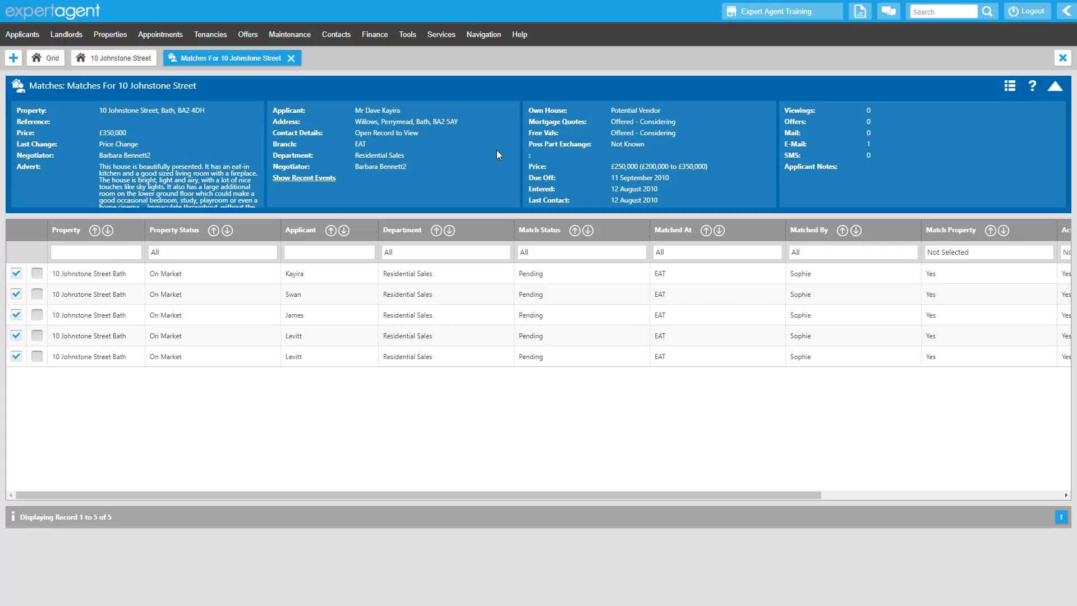
right_click(497, 150)
mouse_move(561, 226)
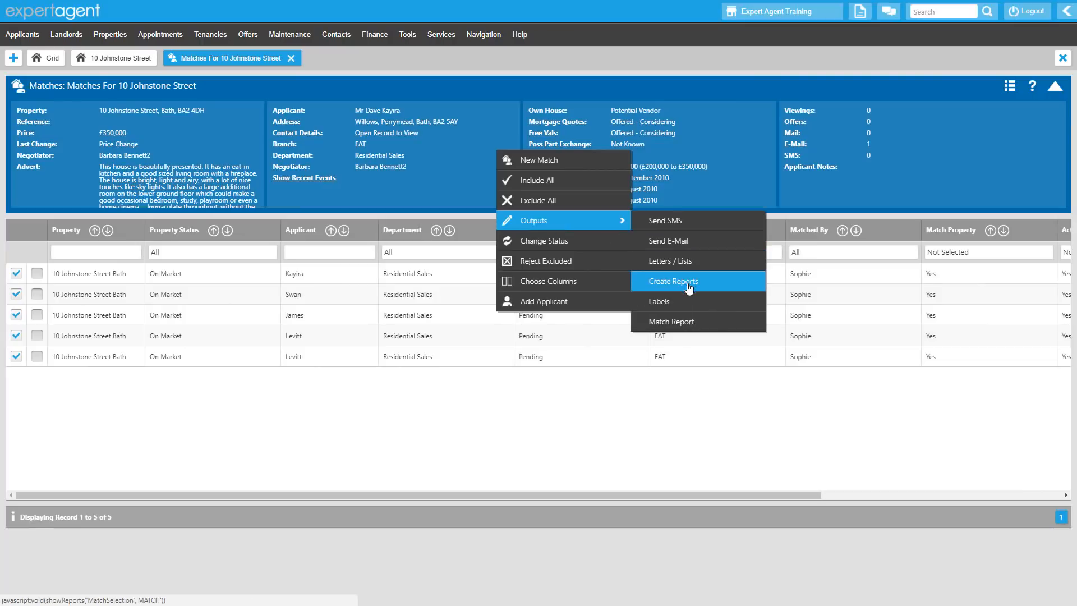
click(690, 196)
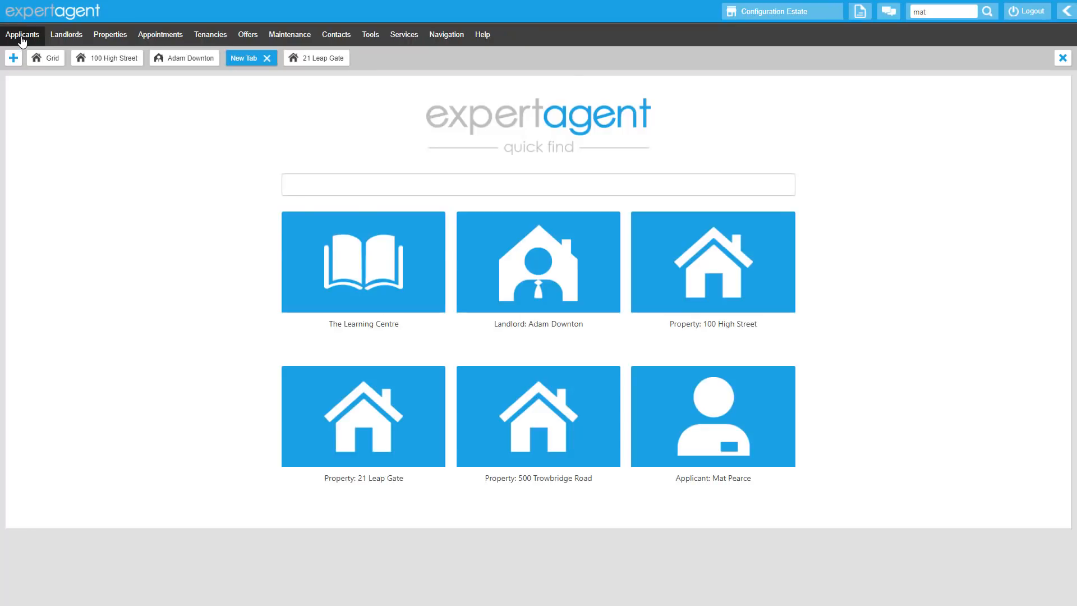
Add the General Marketing, Property Matching, Weekly Email and MoveIt columns to the applicant grid and view them
click(22, 35)
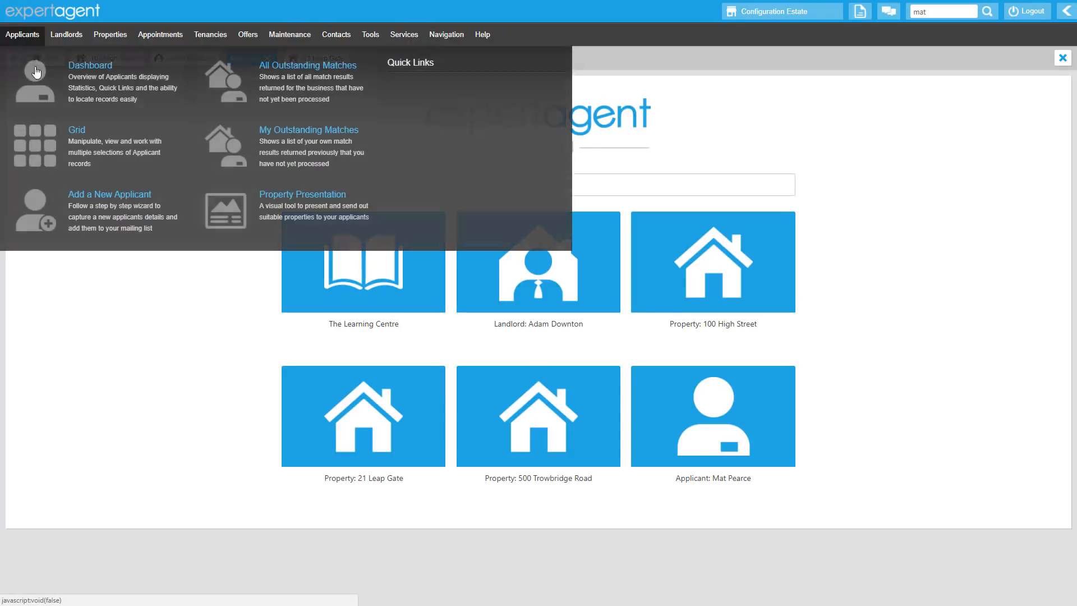
click(58, 151)
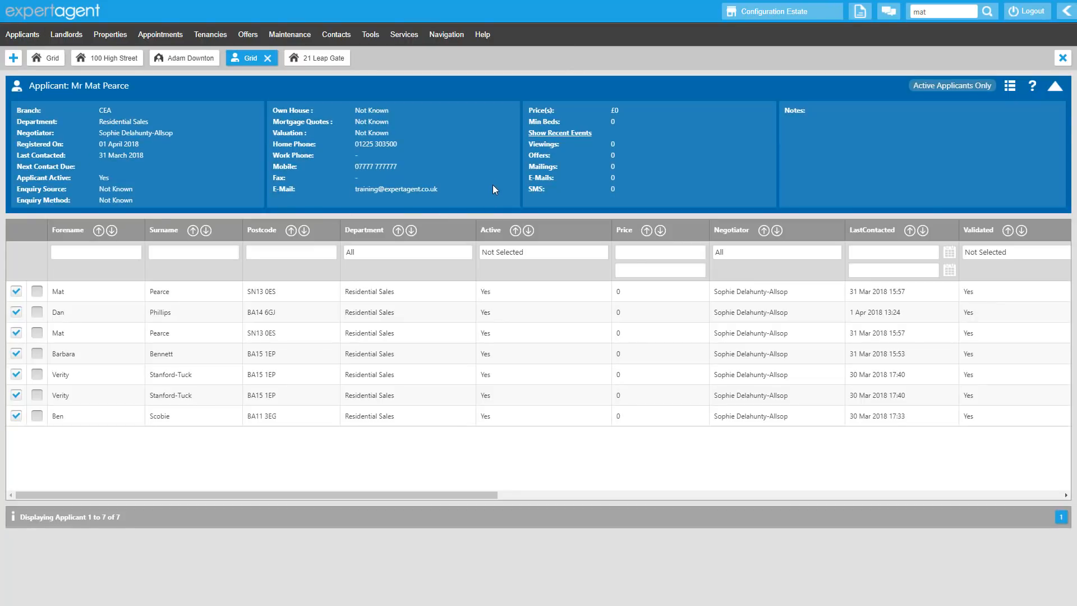
right_click(493, 184)
click(536, 255)
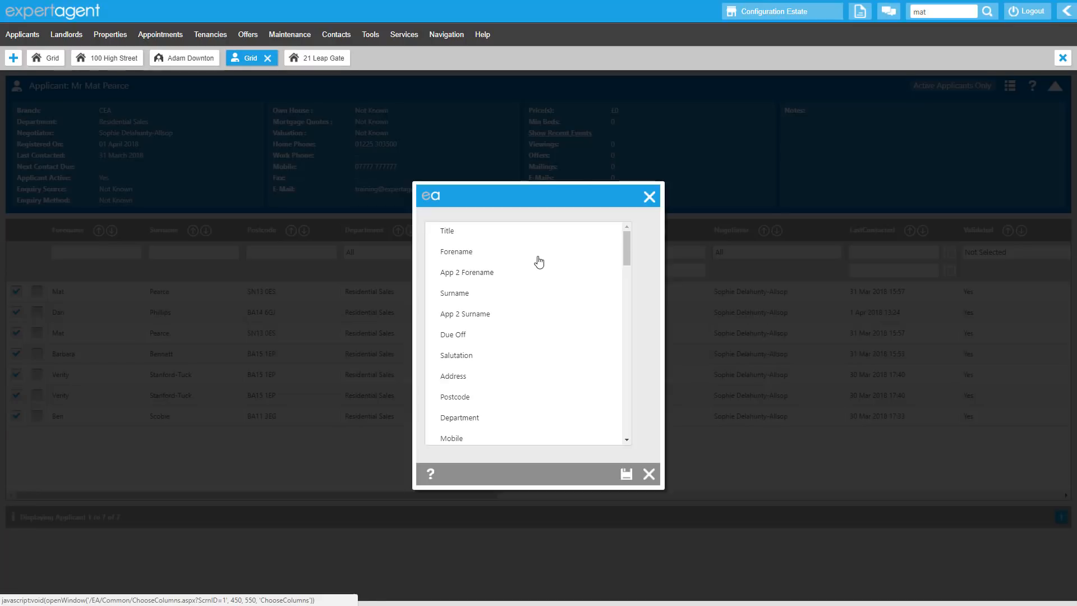
drag(624, 254, 627, 442)
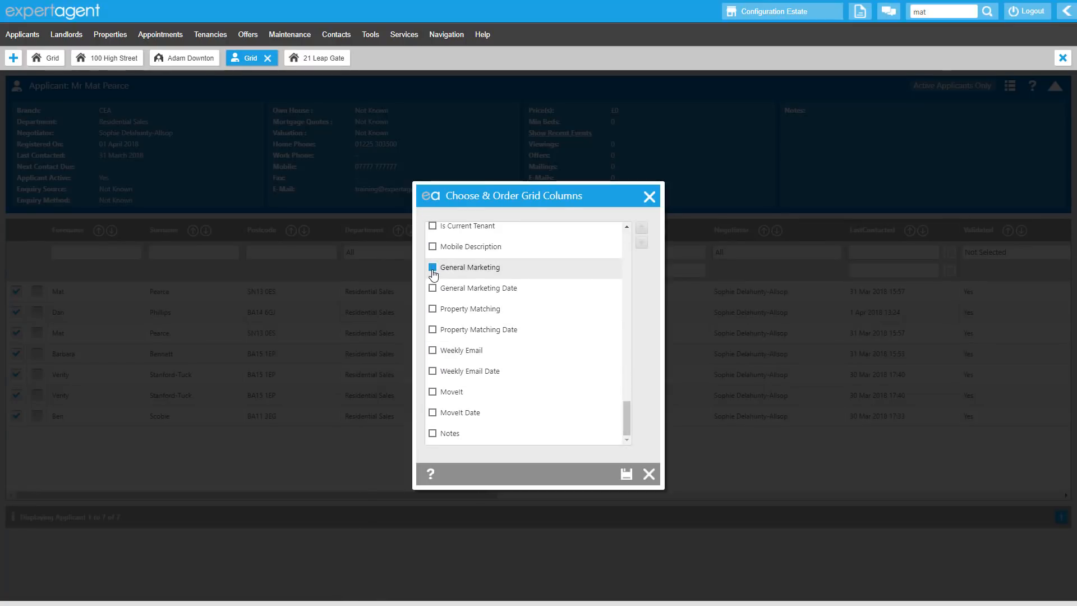
click(433, 309)
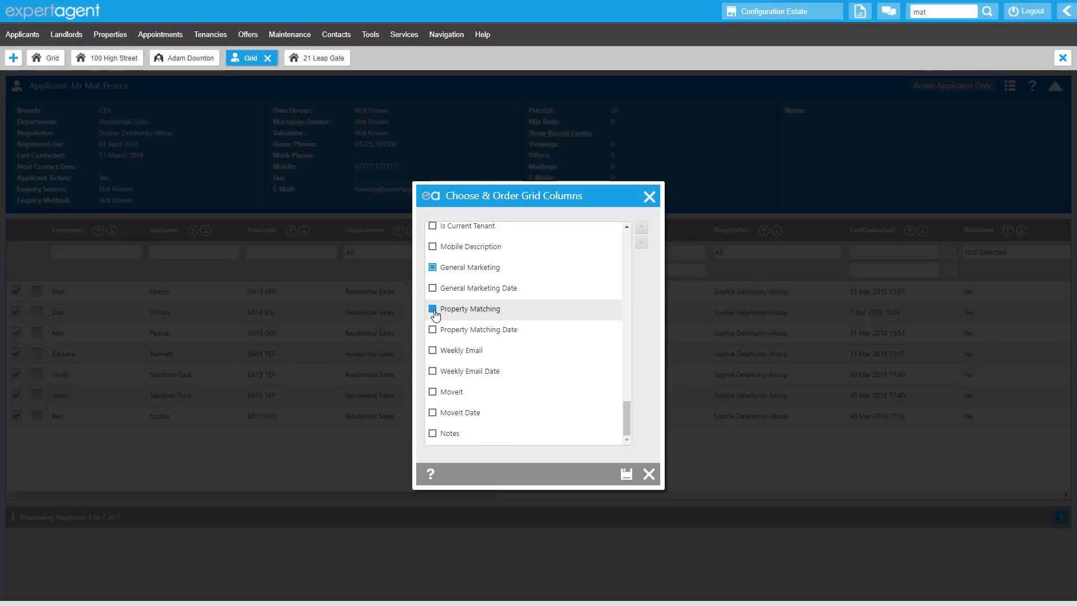
click(434, 351)
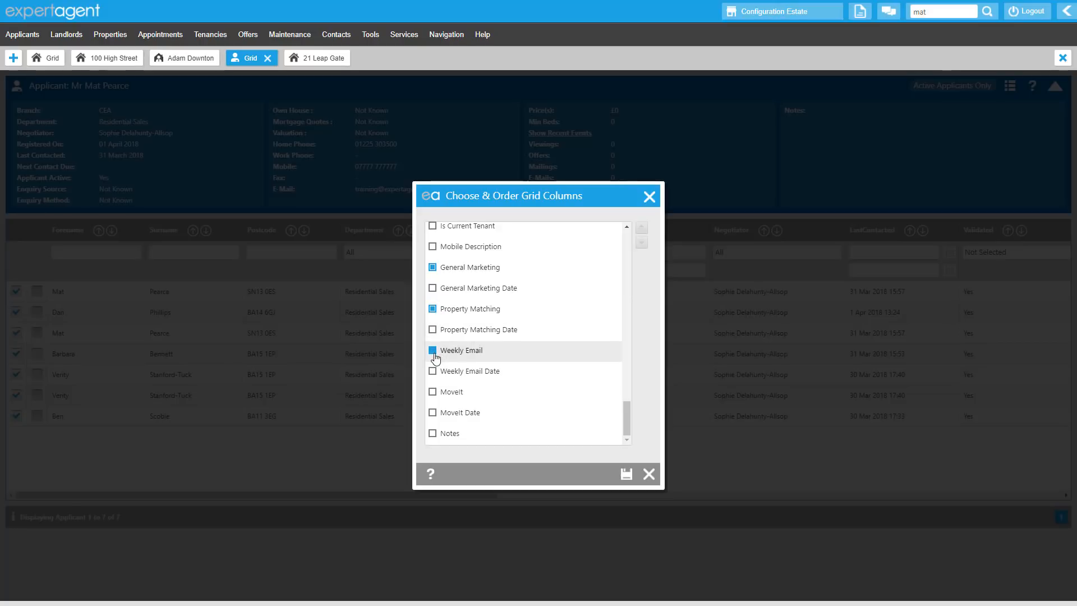
click(431, 393)
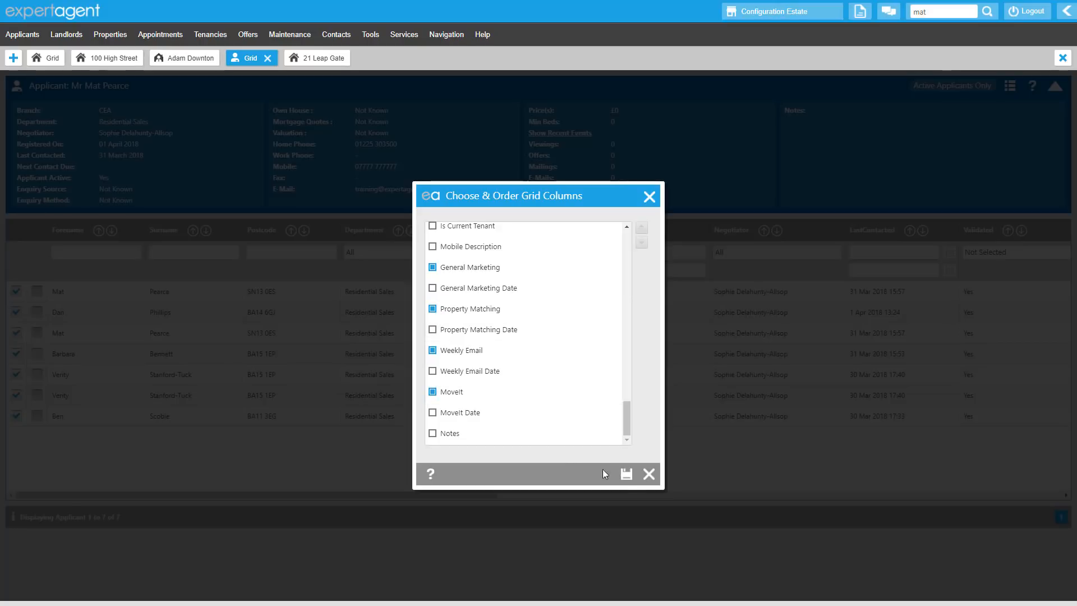
click(627, 474)
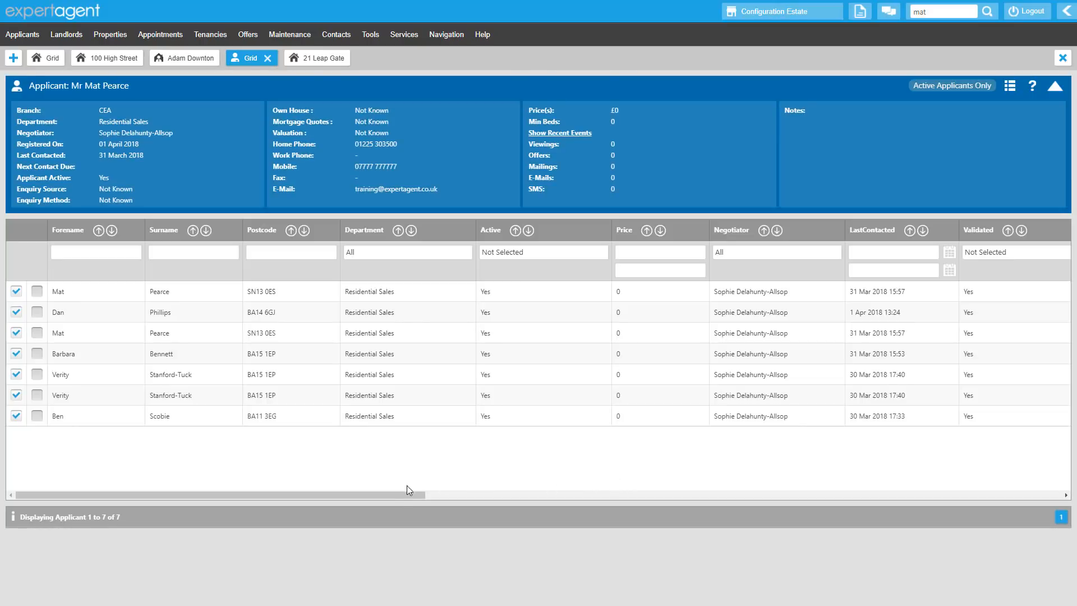
drag(402, 496, 1072, 501)
Email the "Are you still looking?" template to the grid's applicants, including people who have not consented to marketing or whose consent is unknown
right_click(435, 137)
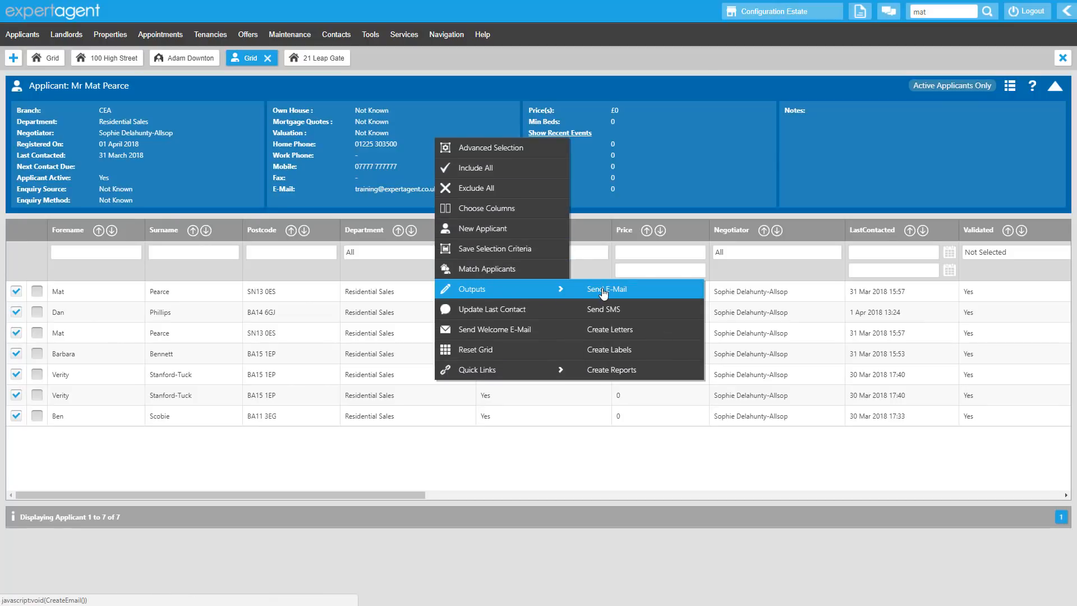
click(601, 289)
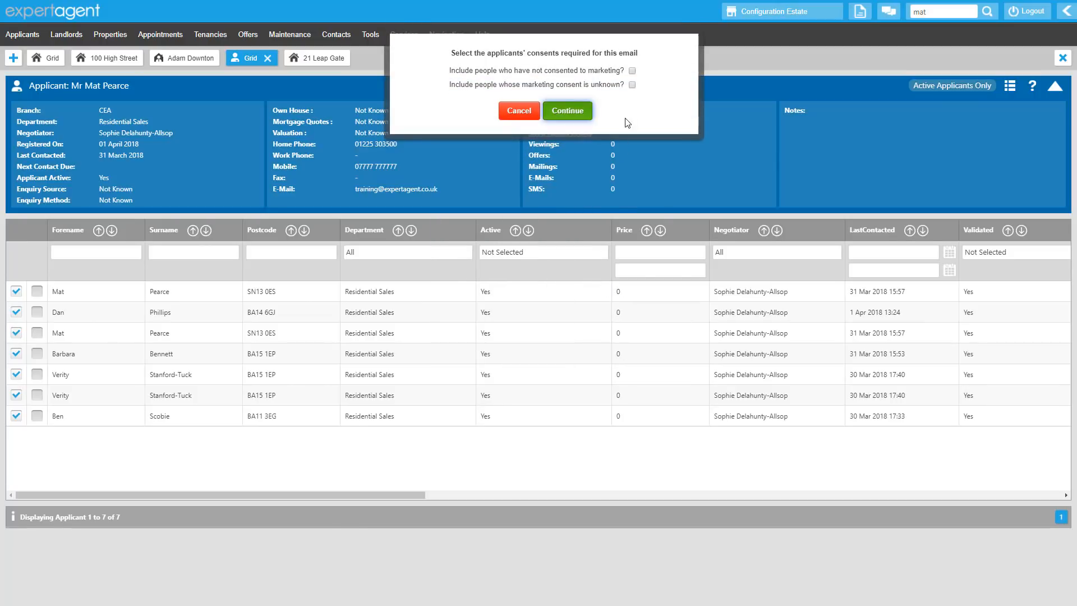
click(632, 72)
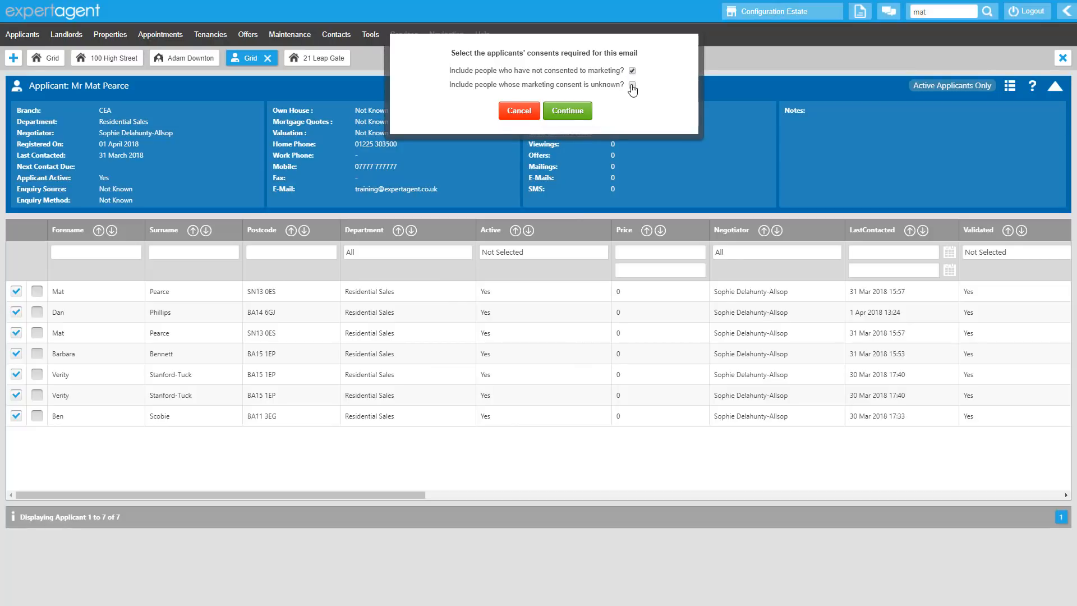
click(577, 111)
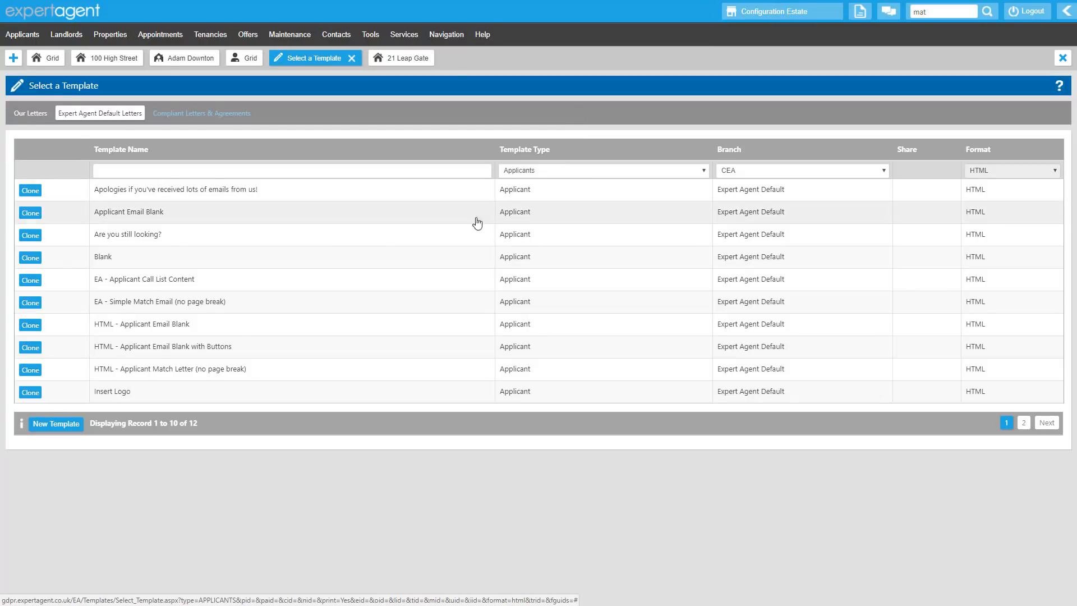
click(331, 242)
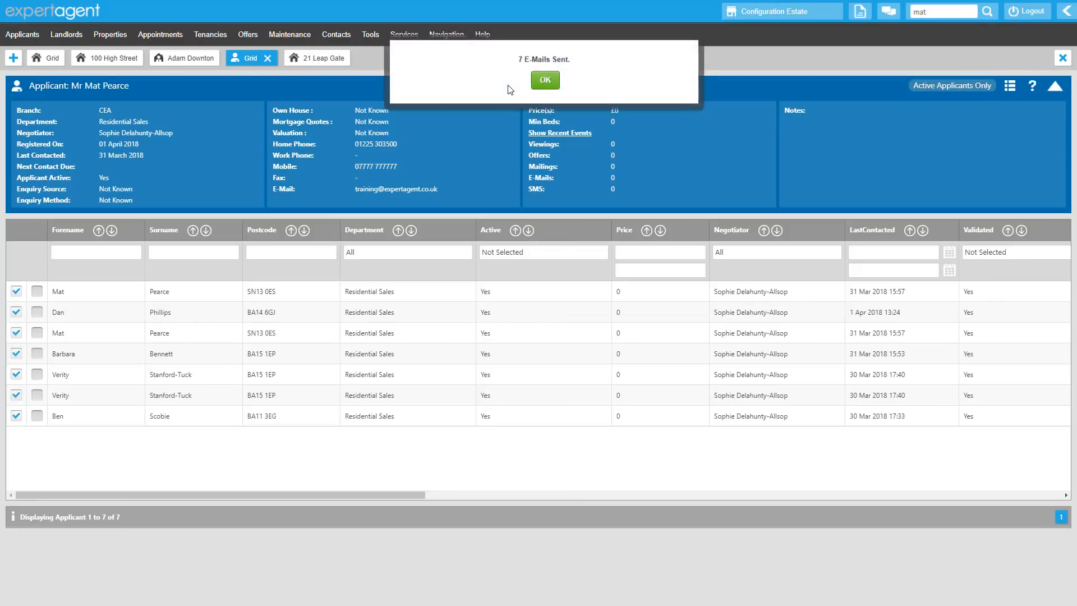
click(545, 76)
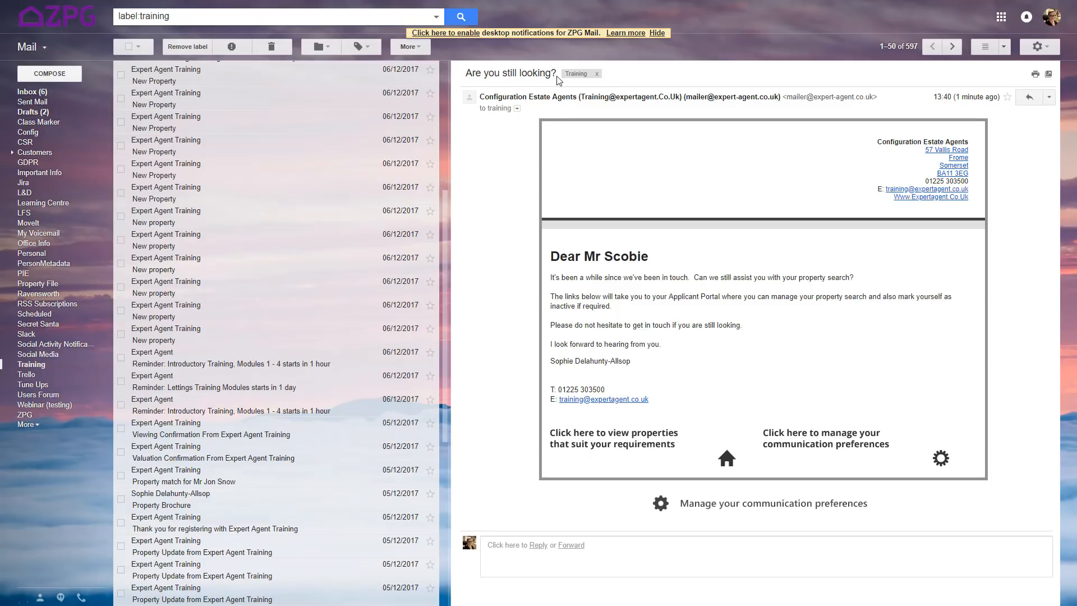
Open the communication preferences page from the received email, set news, offers and updates to No, and save the preferences
click(766, 504)
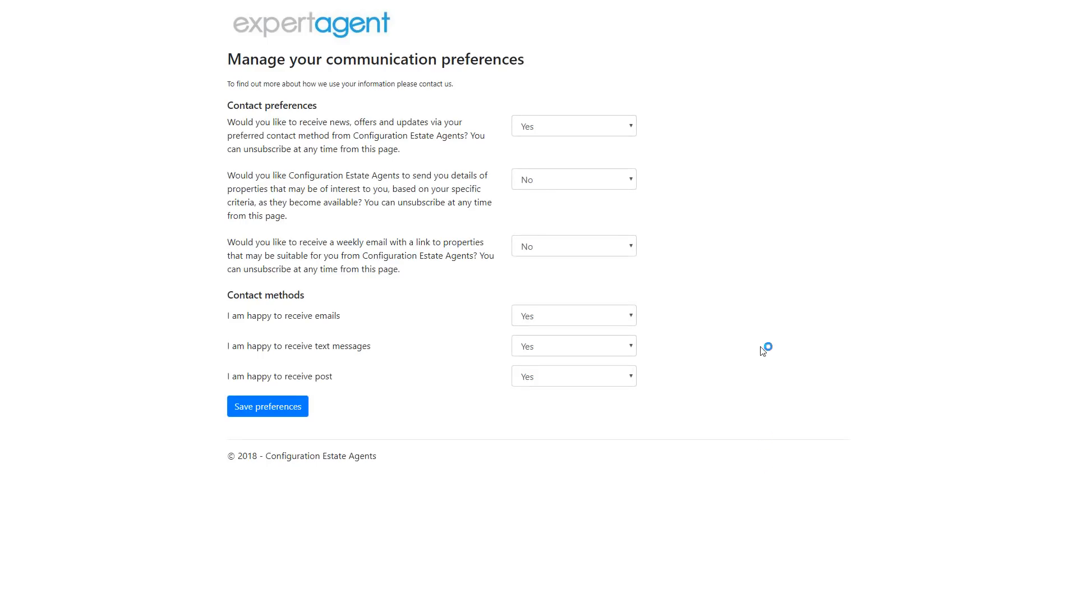
click(619, 127)
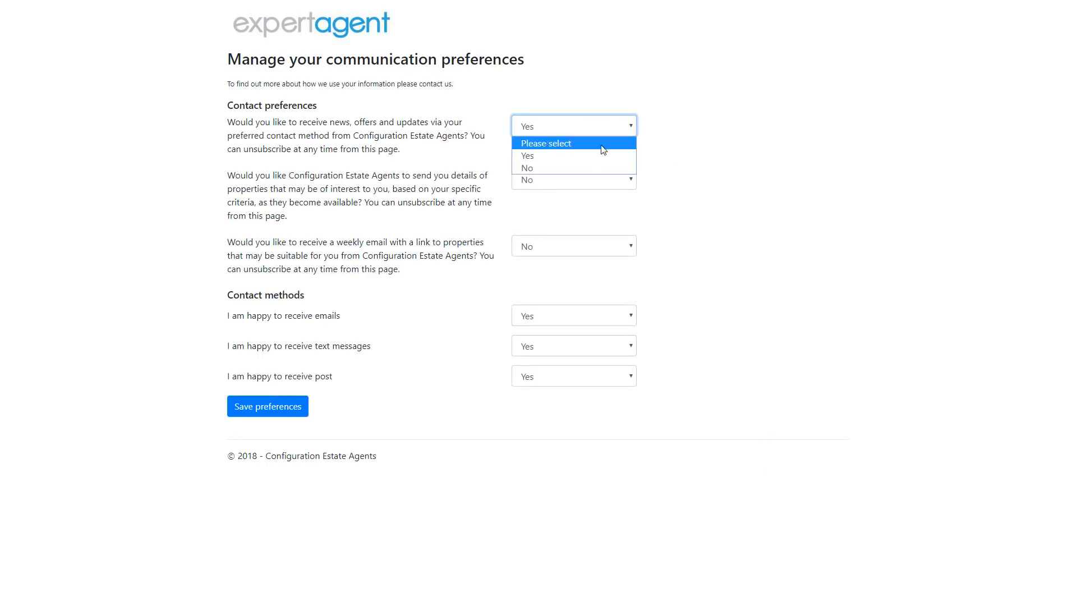
click(584, 167)
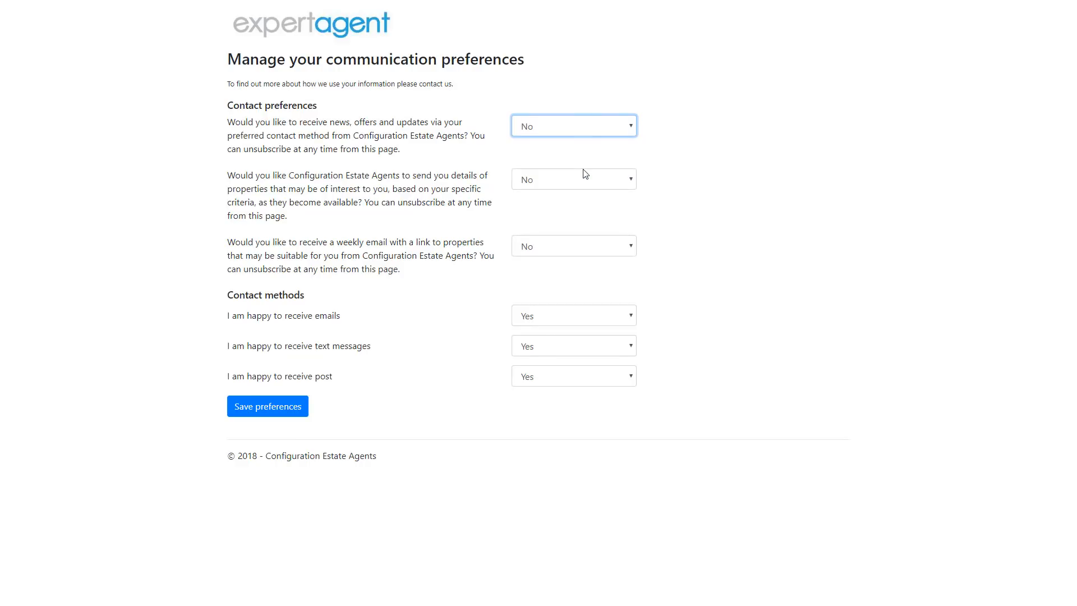
click(294, 409)
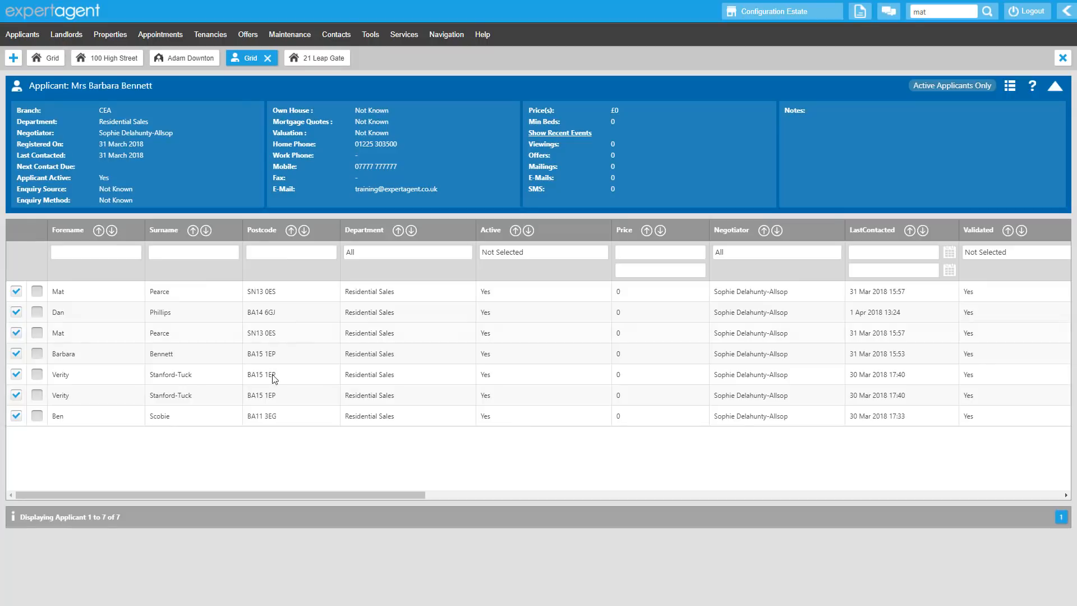
Open the last applicant record in the applicant grid and review its logged events
double_click(272, 415)
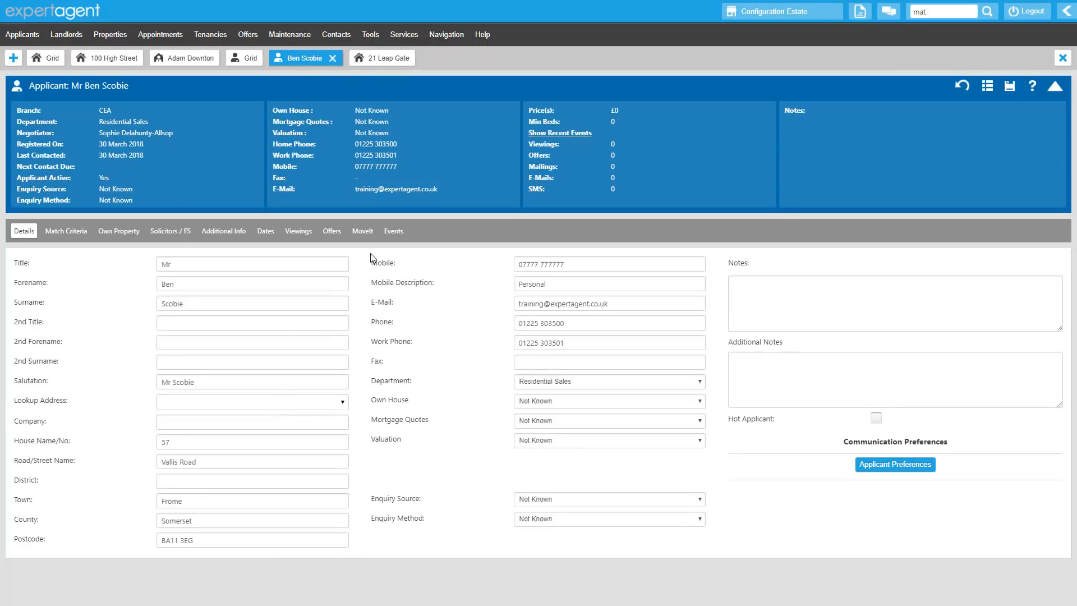
click(393, 231)
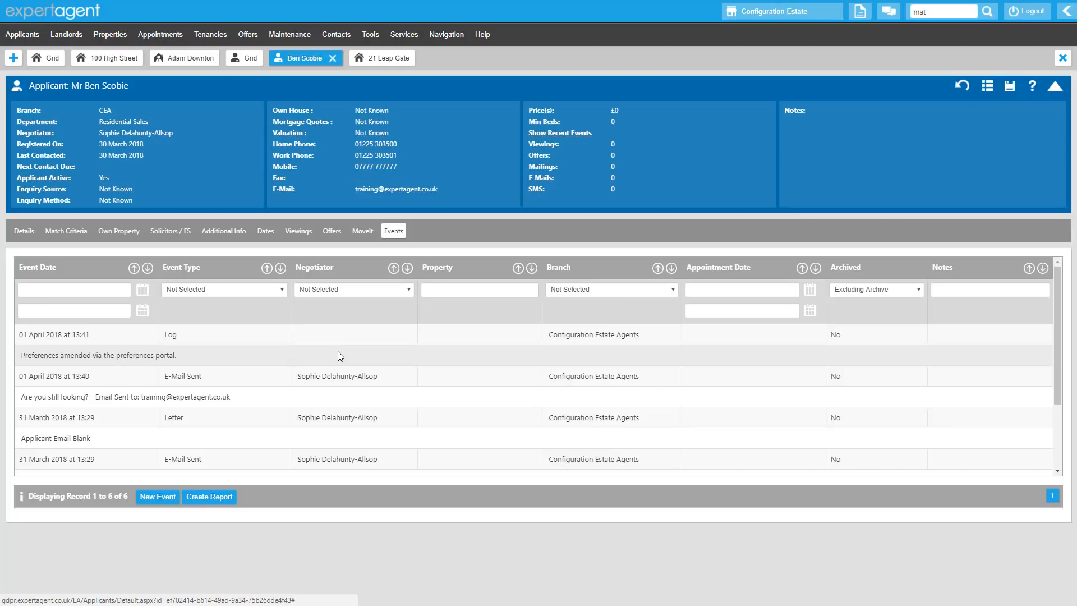
Open the Expert Agent Learning Centre website
click(478, 37)
click(474, 76)
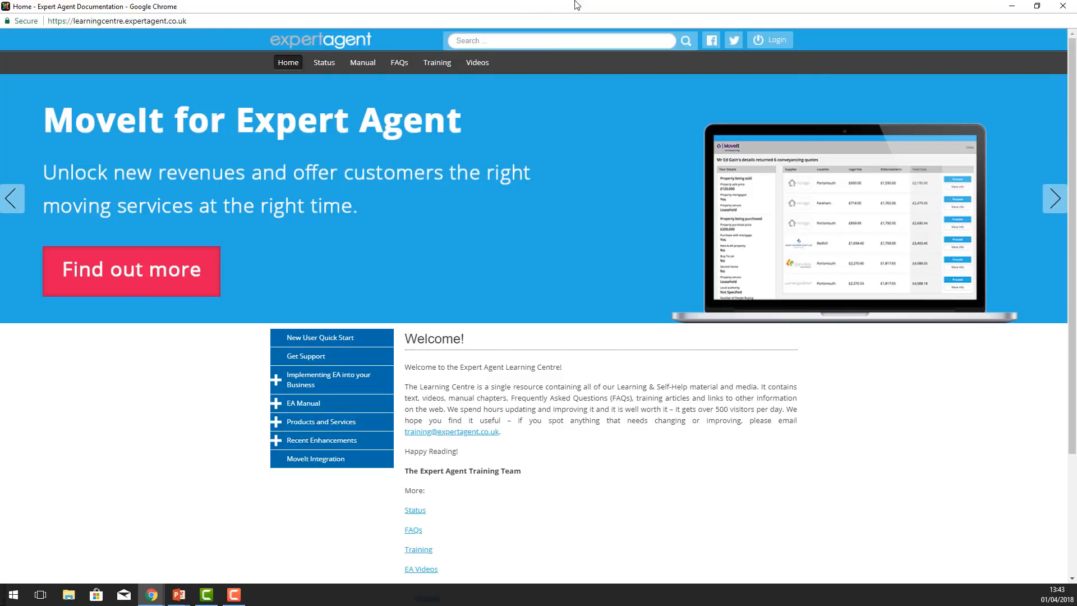